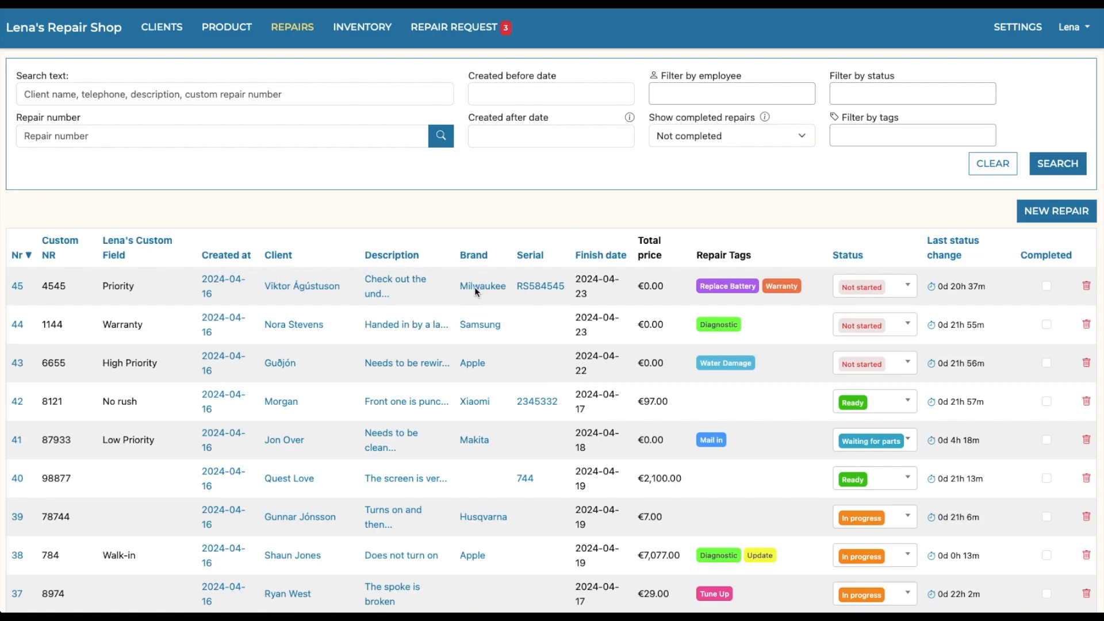
Step: Open the walk-in Apple repair tagged Diagnostic and Update from the repairs list
scroll(474, 288, down, 1)
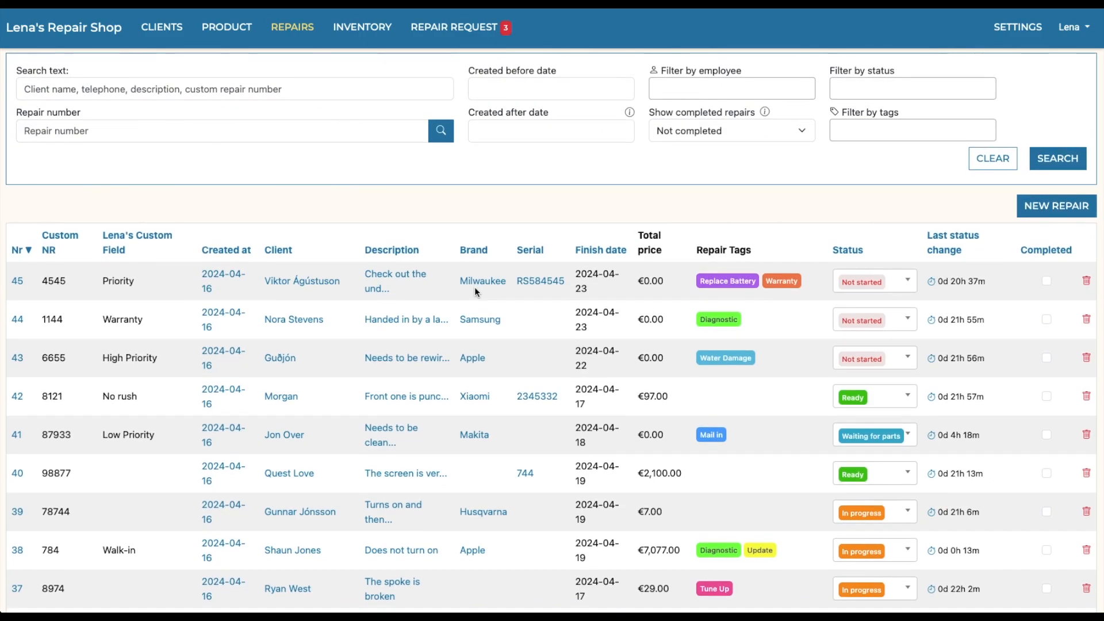
scroll(475, 287, up, 1)
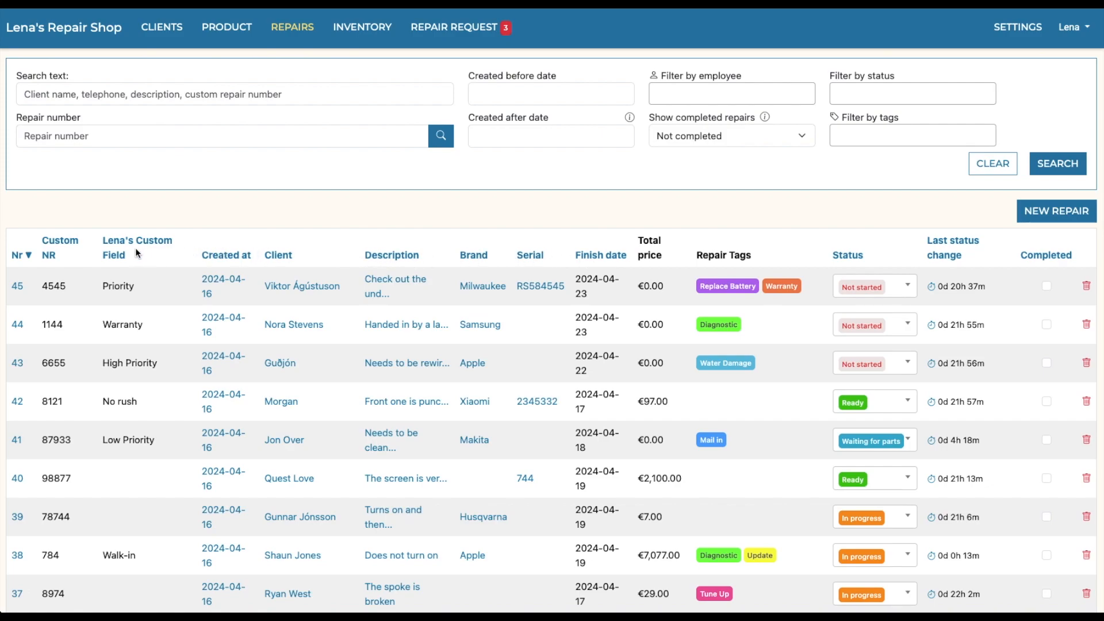
scroll(401, 270, down, 1)
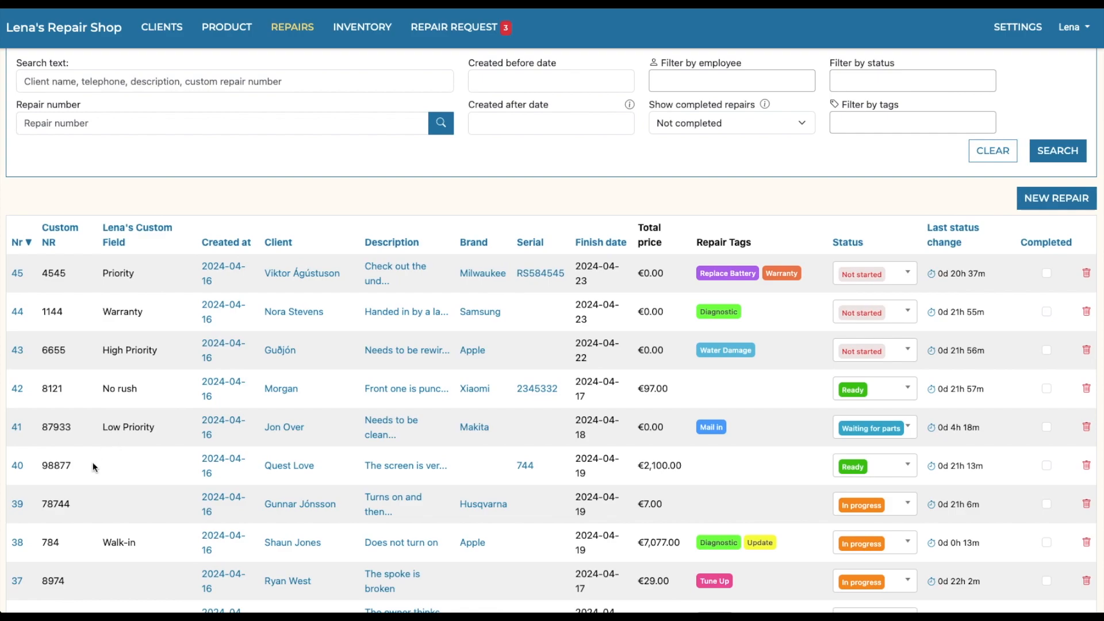
click(18, 544)
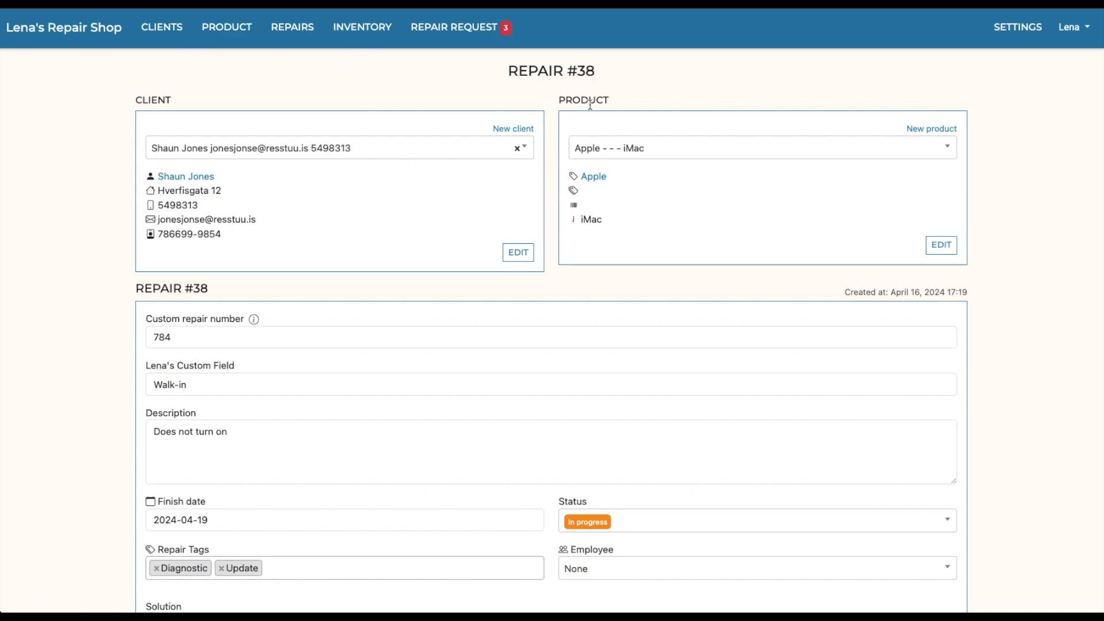
Step: Review the repair's client, product and description details and browse the available repair tags without changing the selection
scroll(634, 363, down, 3)
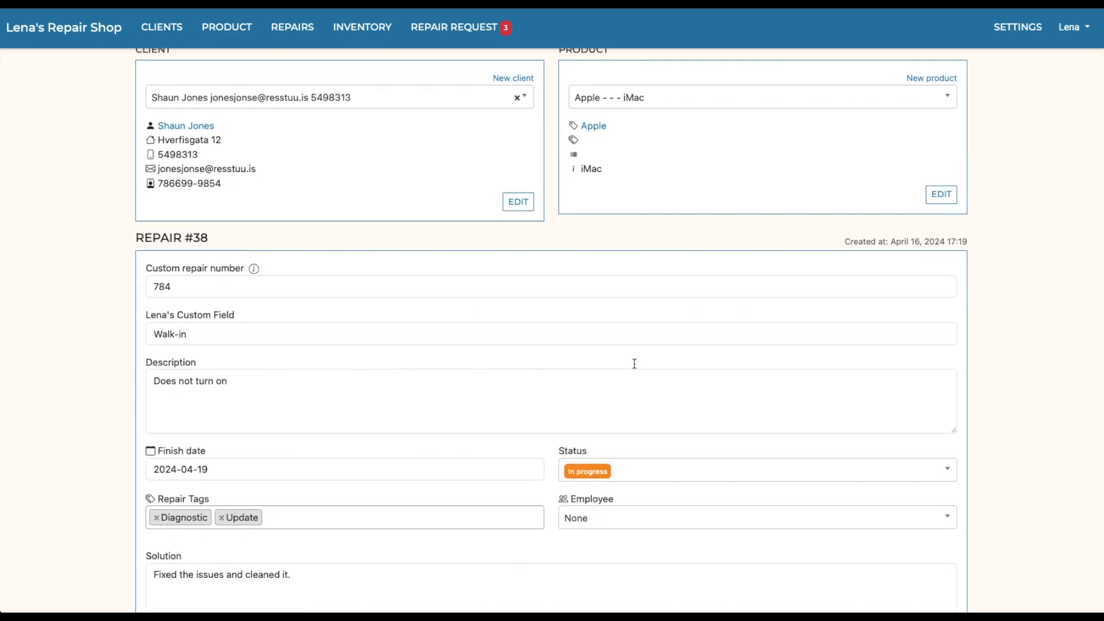
scroll(625, 327, down, 1)
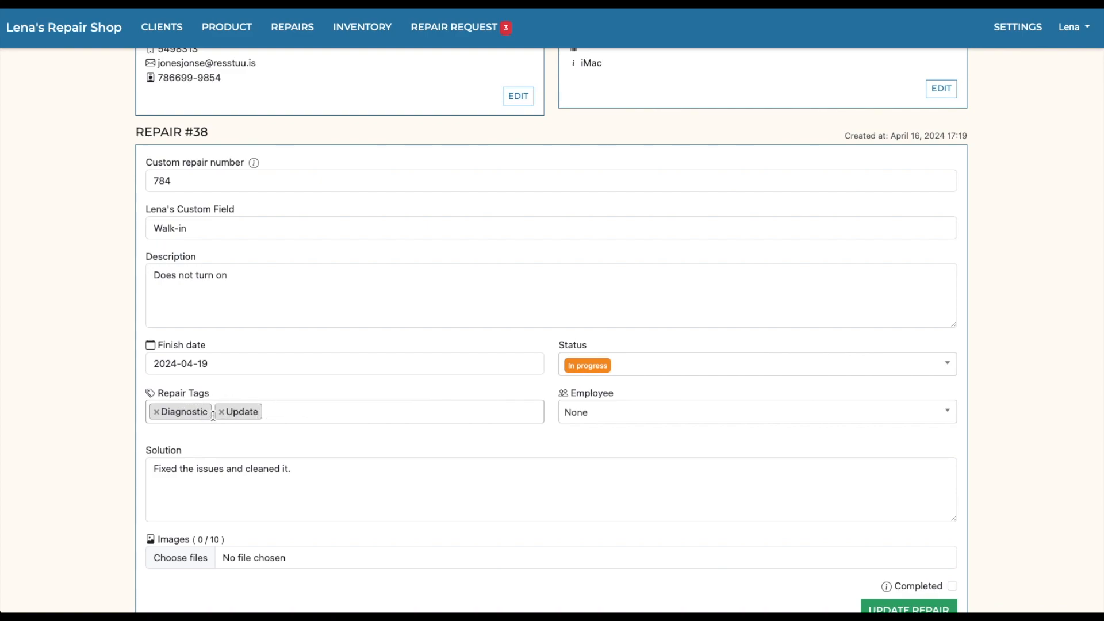
click(273, 416)
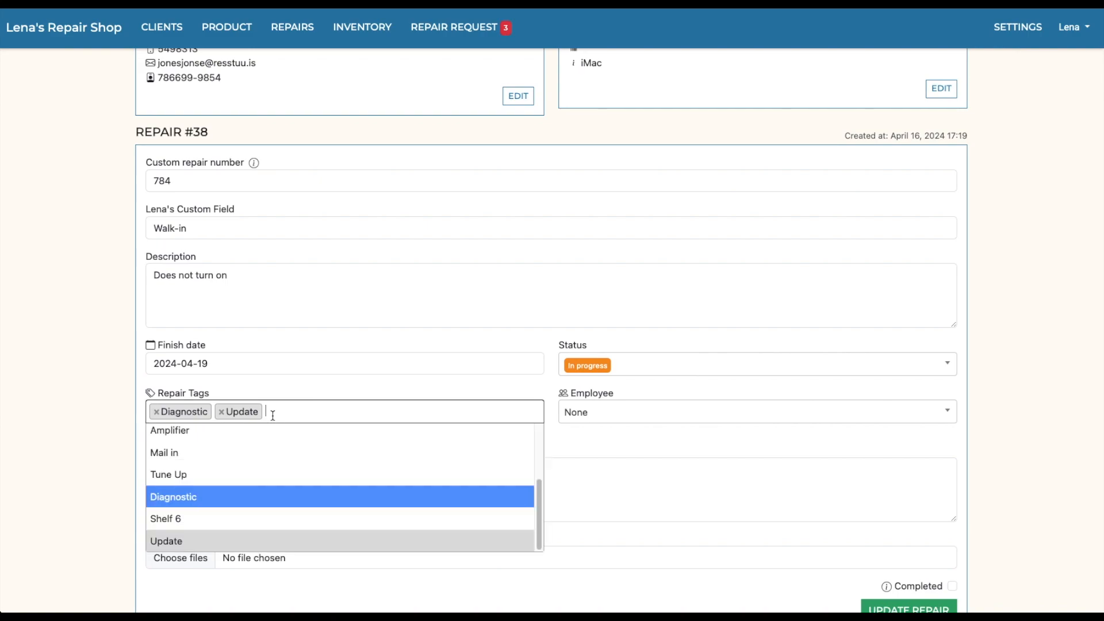
scroll(246, 485, up, 3)
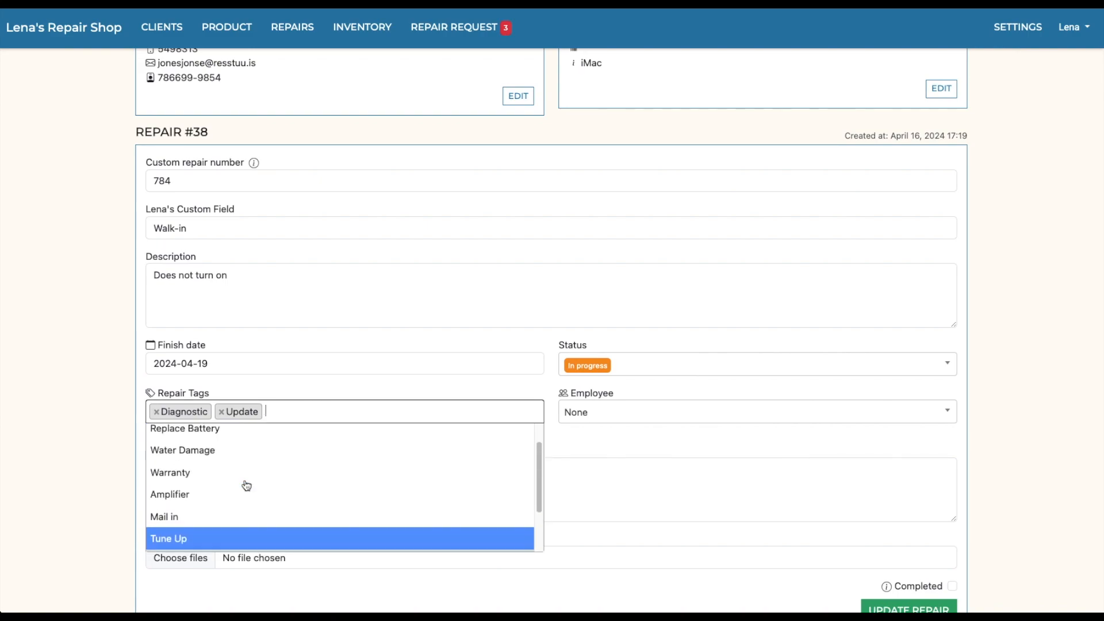
scroll(243, 475, up, 3)
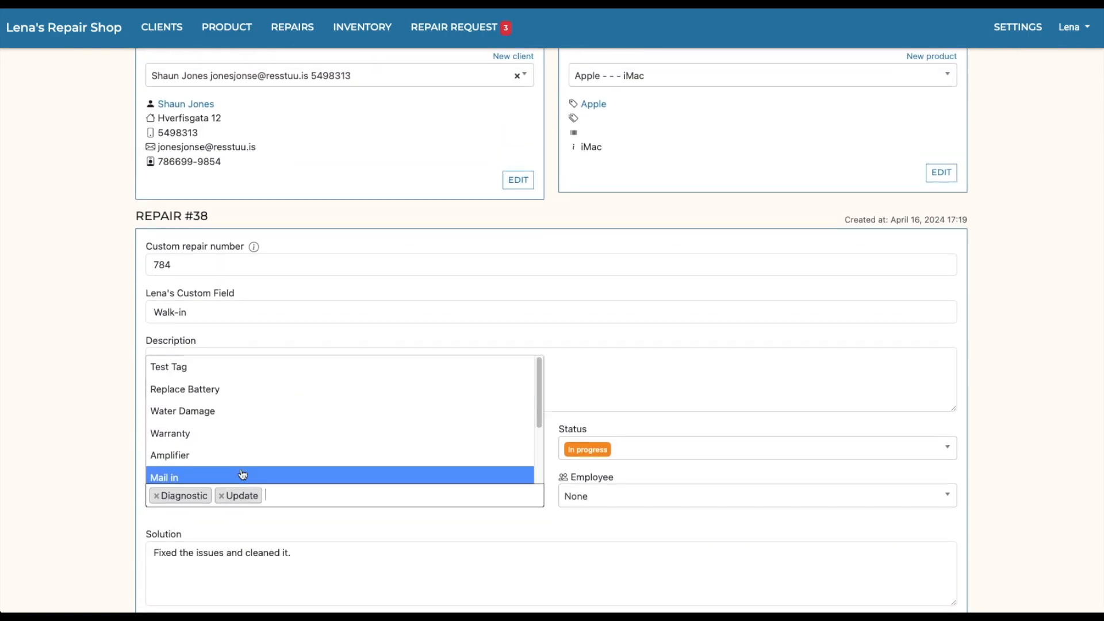
scroll(242, 475, down, 1)
scroll(256, 396, down, 2)
click(65, 440)
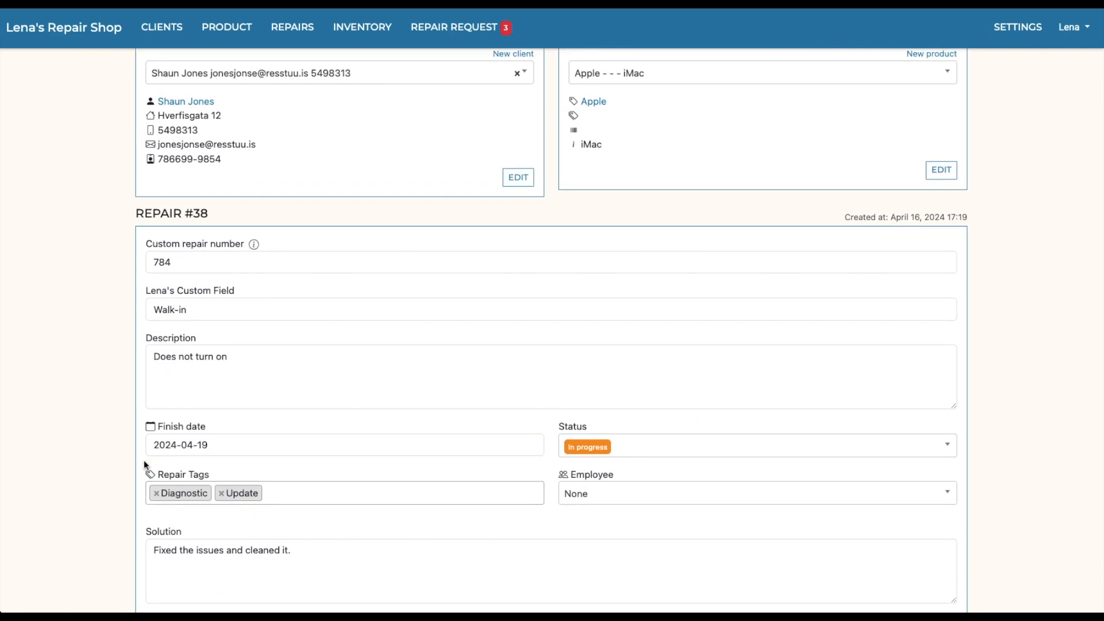
Step: Examine the repair's solution, images, materials and hours, and the forms for adding material and hours
scroll(331, 453, down, 1)
scroll(333, 449, down, 5)
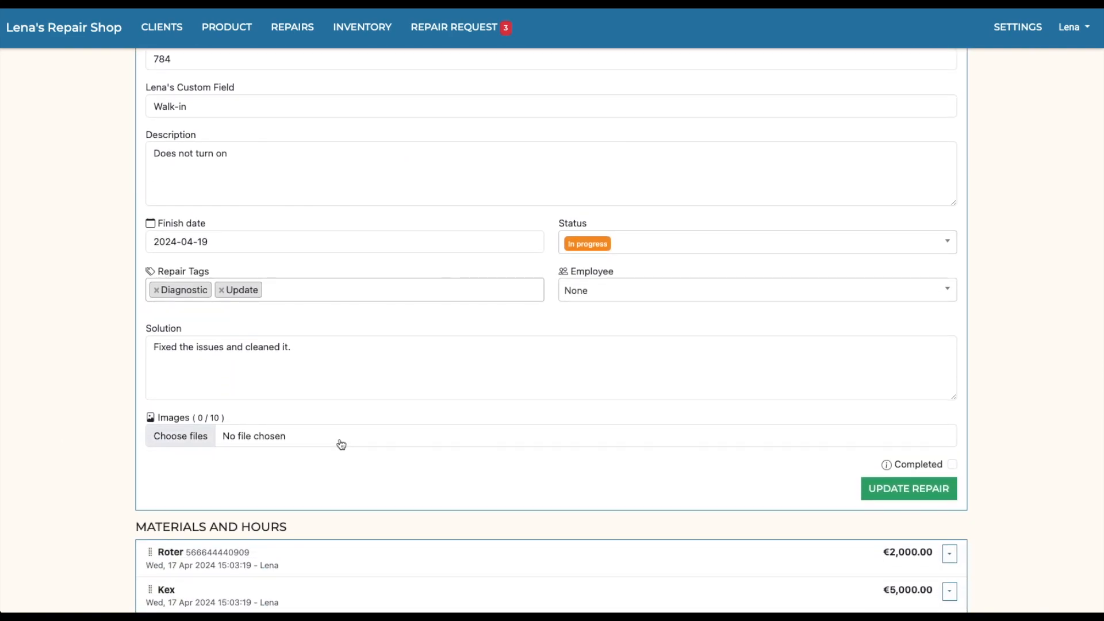
scroll(340, 438, down, 1)
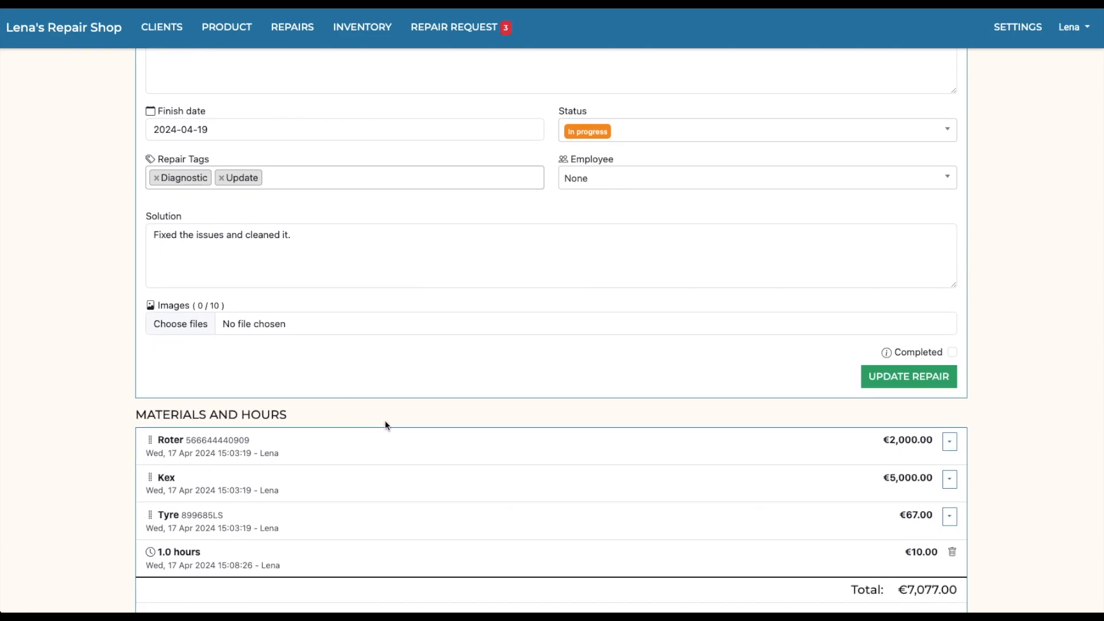
scroll(46, 407, down, 3)
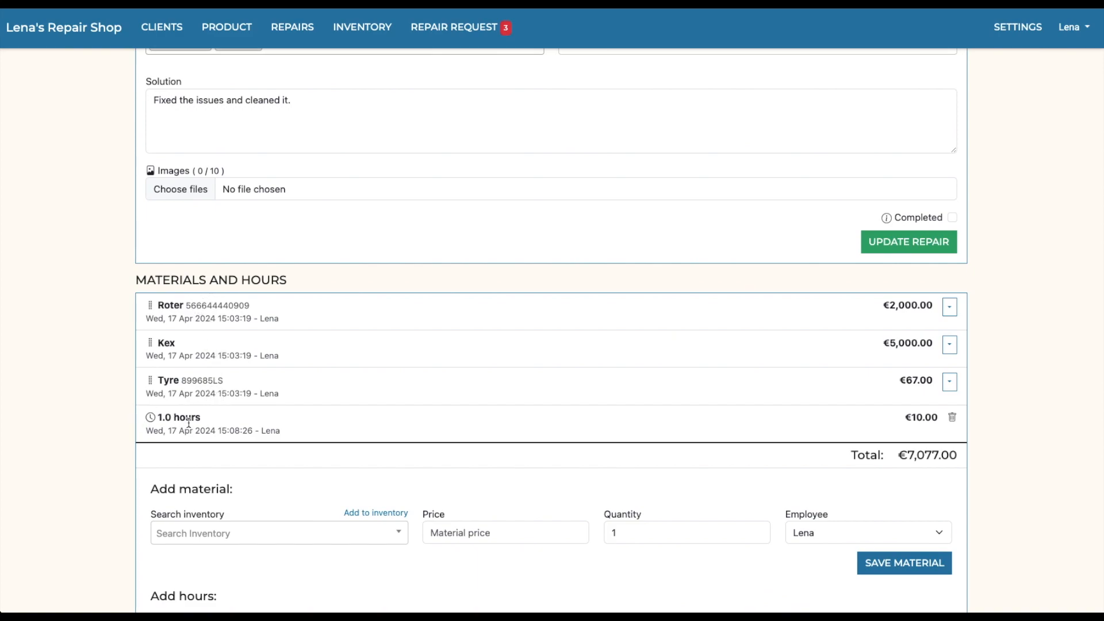
scroll(222, 419, down, 3)
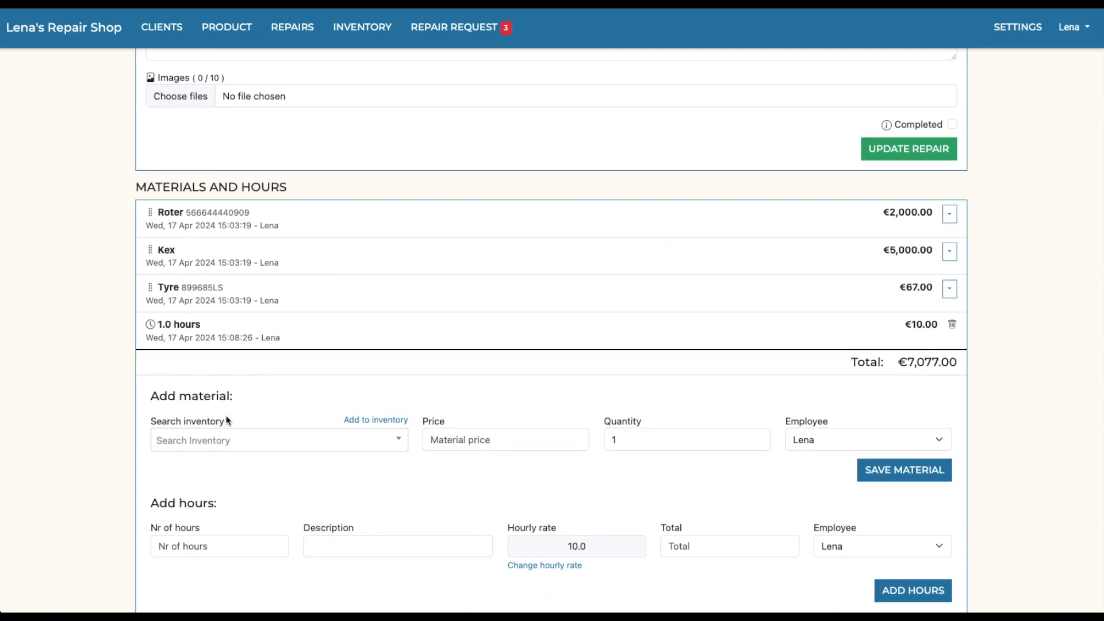
scroll(227, 415, down, 3)
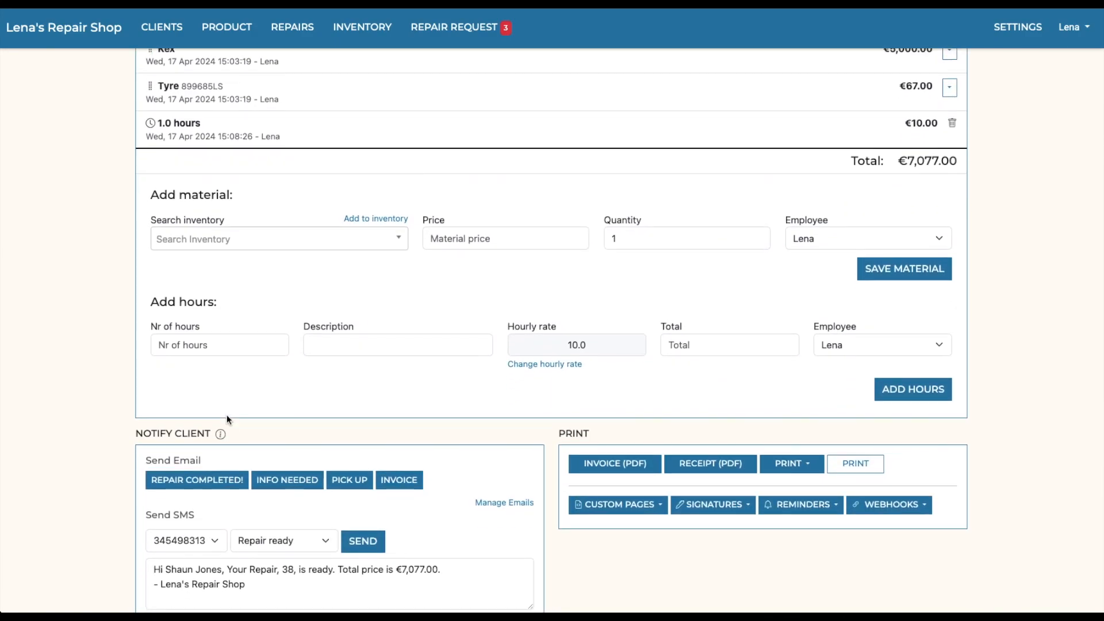
scroll(334, 431, down, 1)
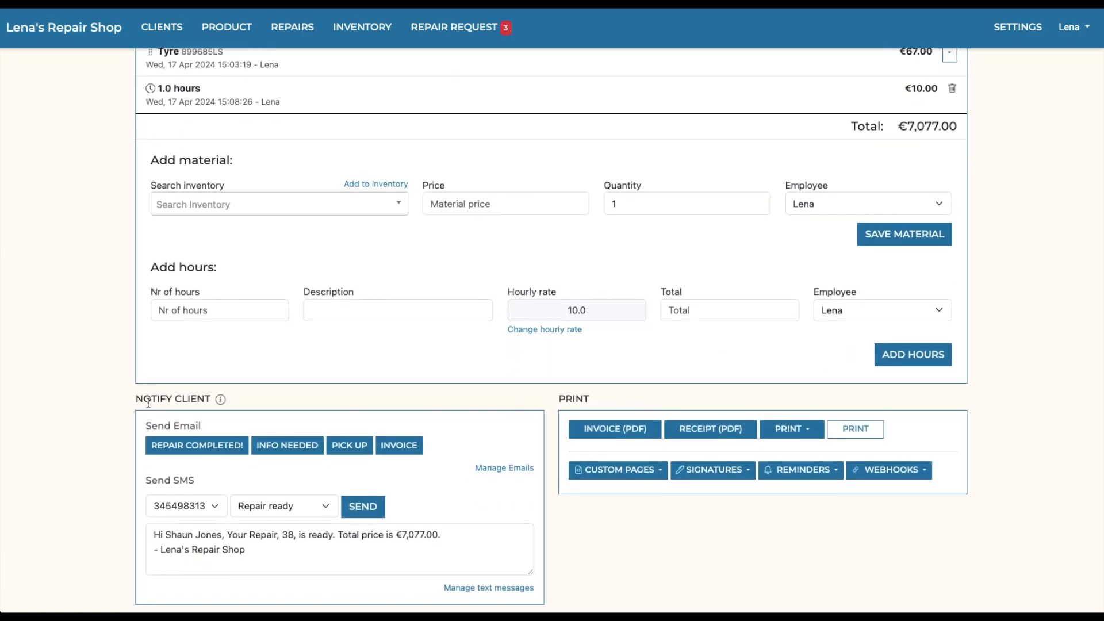
scroll(493, 455, down, 3)
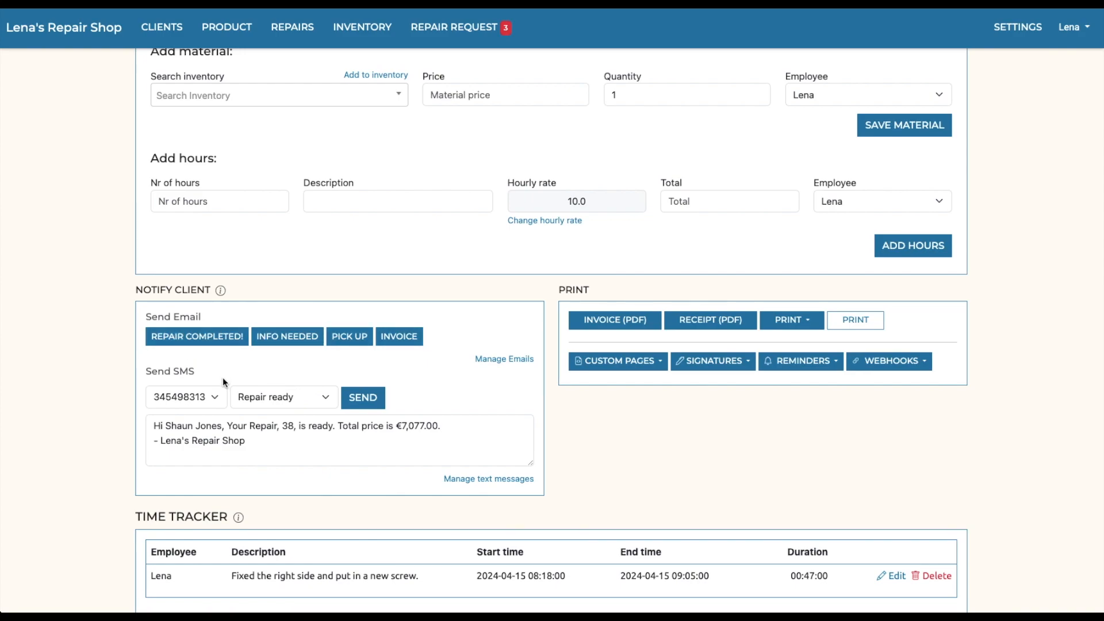
Step: Inspect the SMS templates for notifying the client, plus the repair's custom pages and reminder options
click(272, 399)
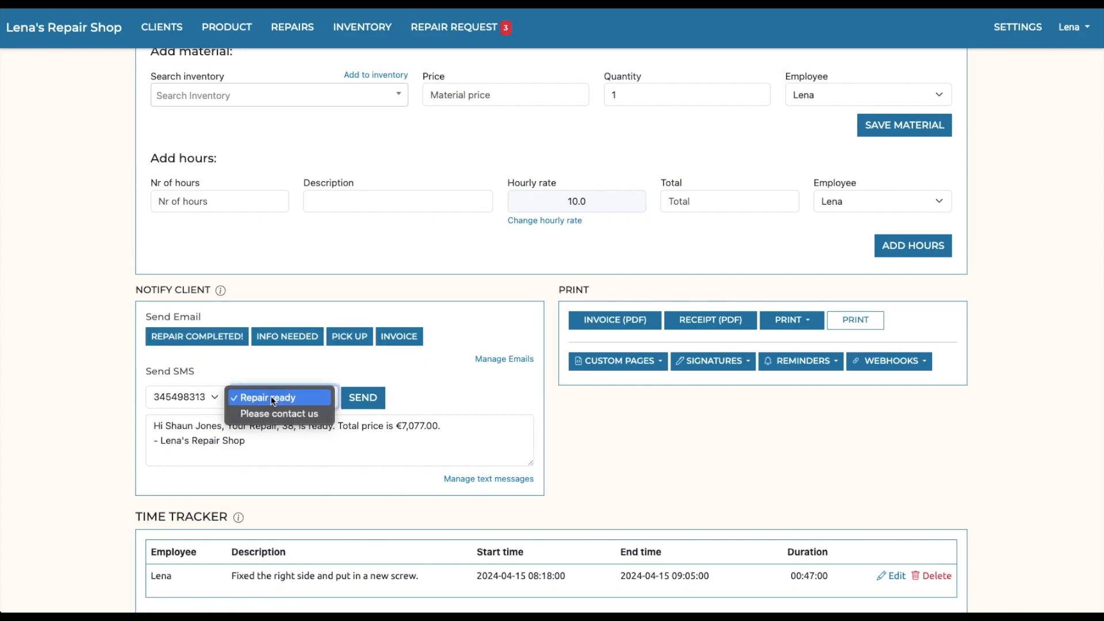
click(272, 399)
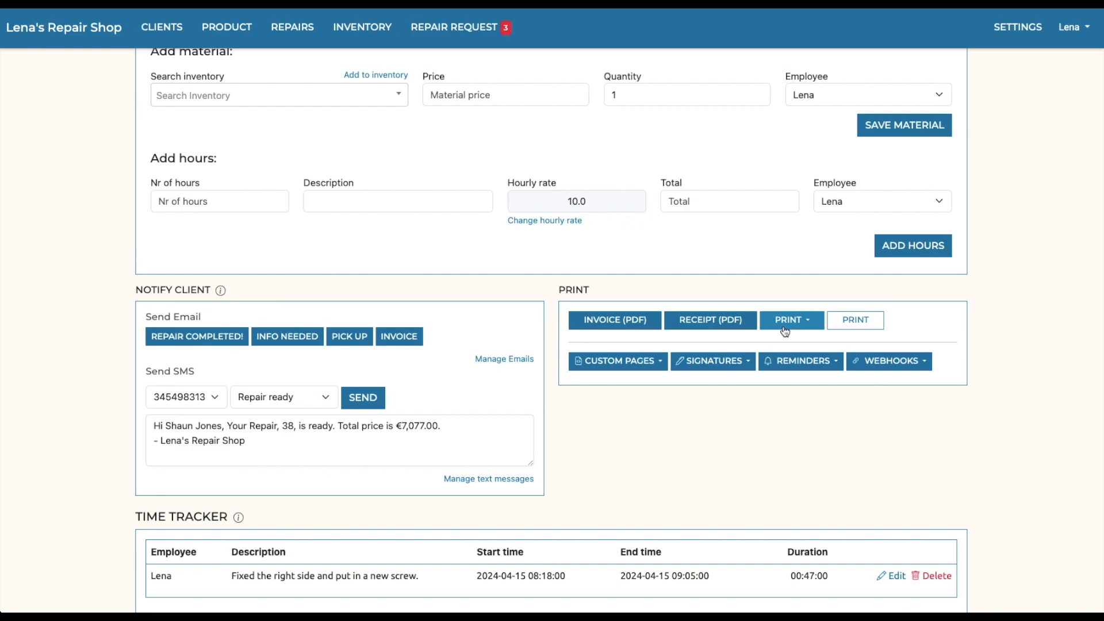
click(610, 368)
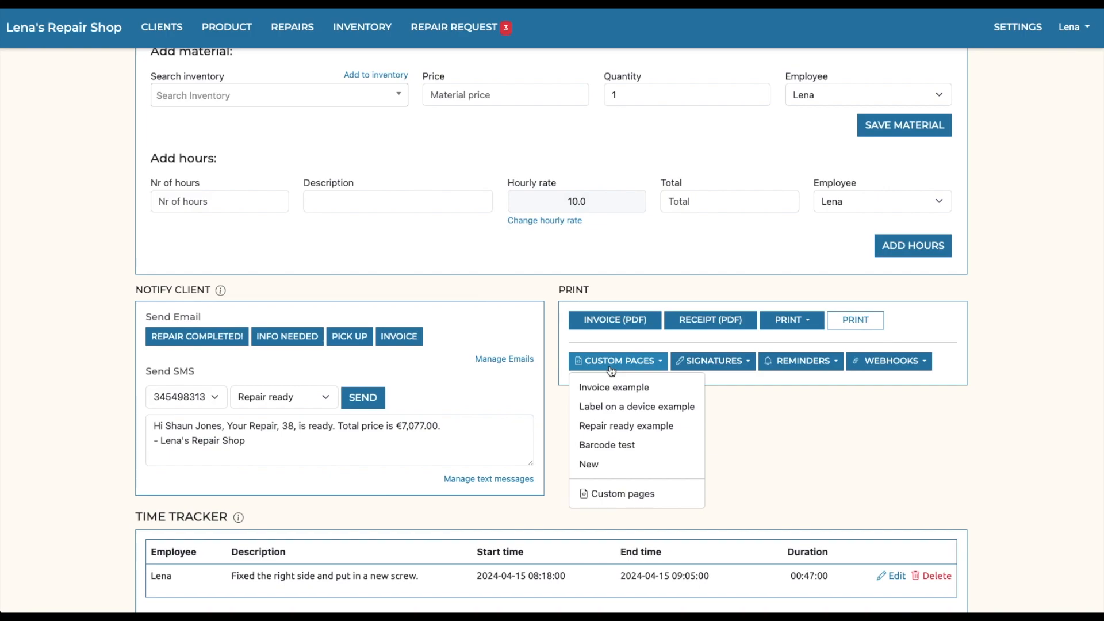
click(623, 367)
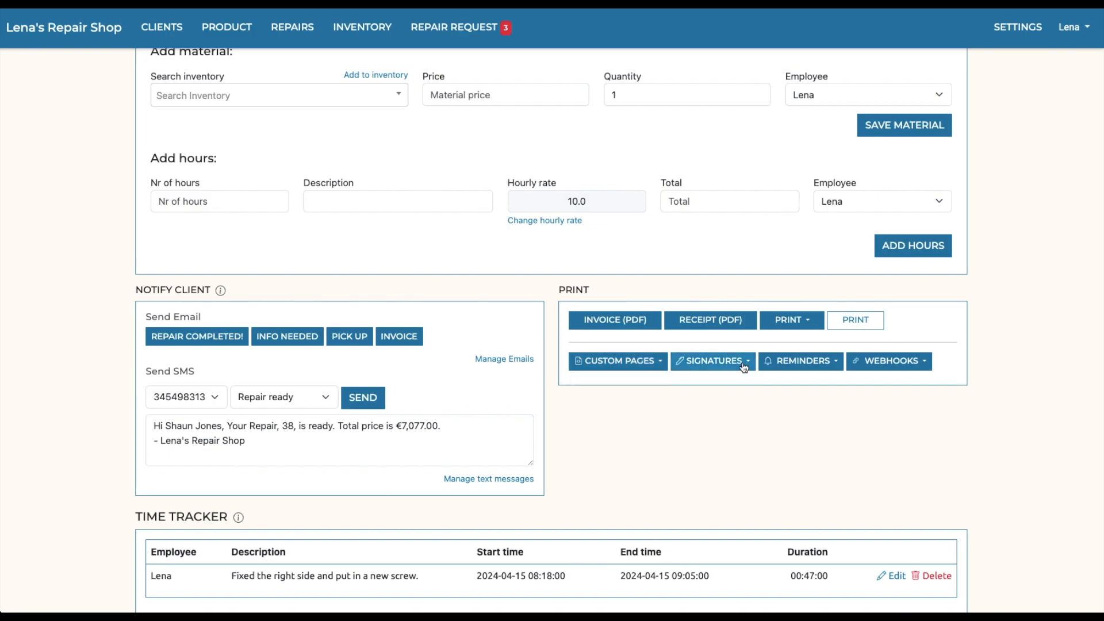
click(819, 365)
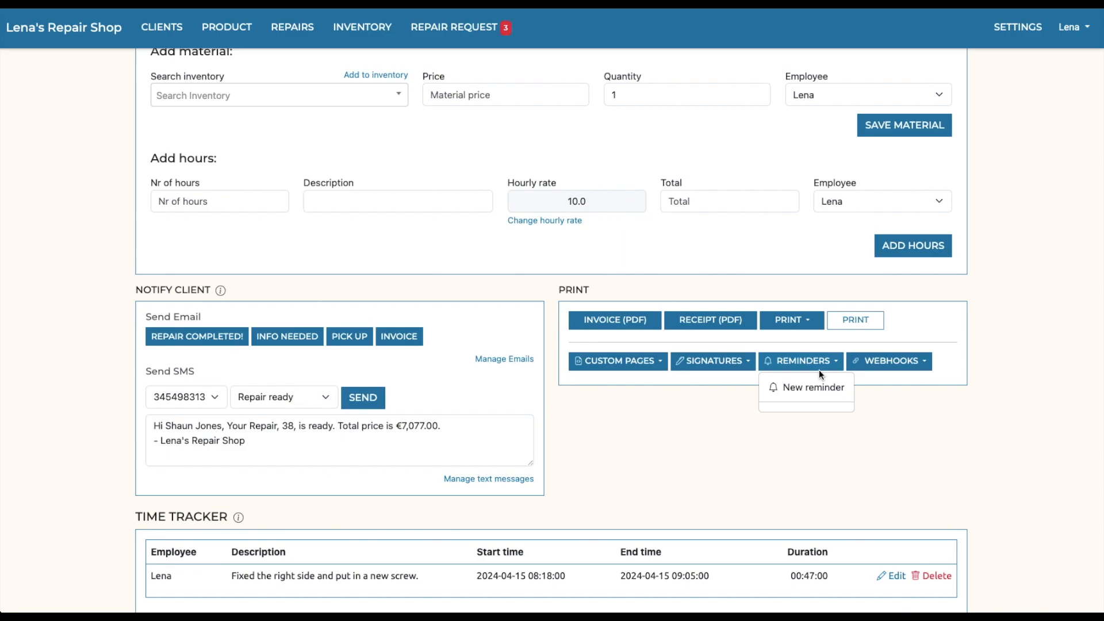
click(907, 426)
Step: Review the repair's time tracker entry, comments, sent emails, SMS log and status history
scroll(742, 424, down, 4)
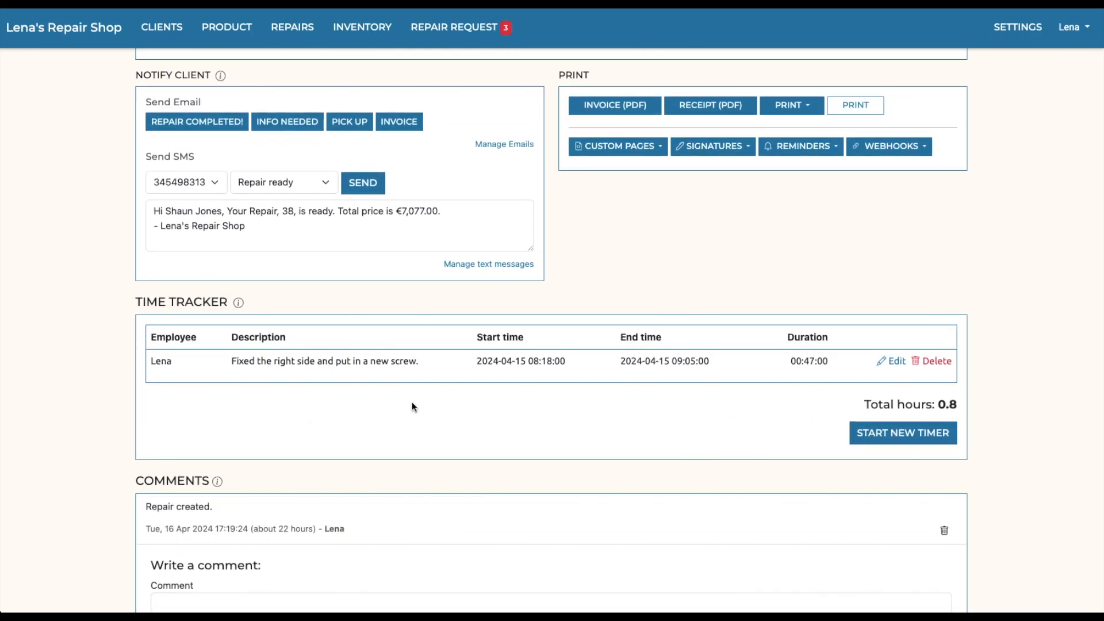
scroll(453, 399, down, 1)
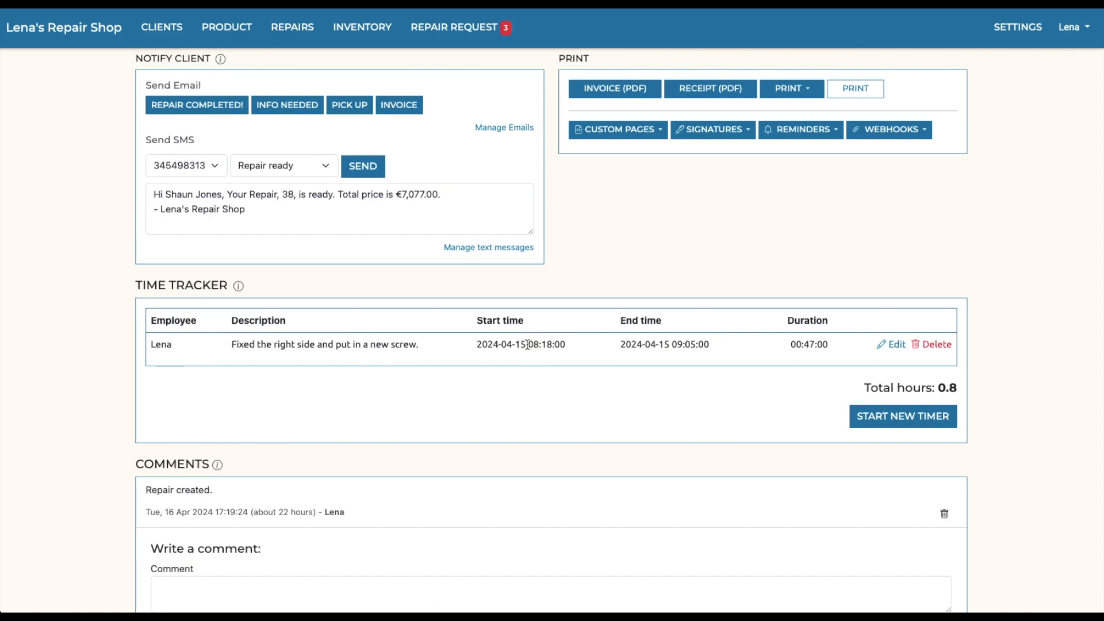
mouse_move(682, 345)
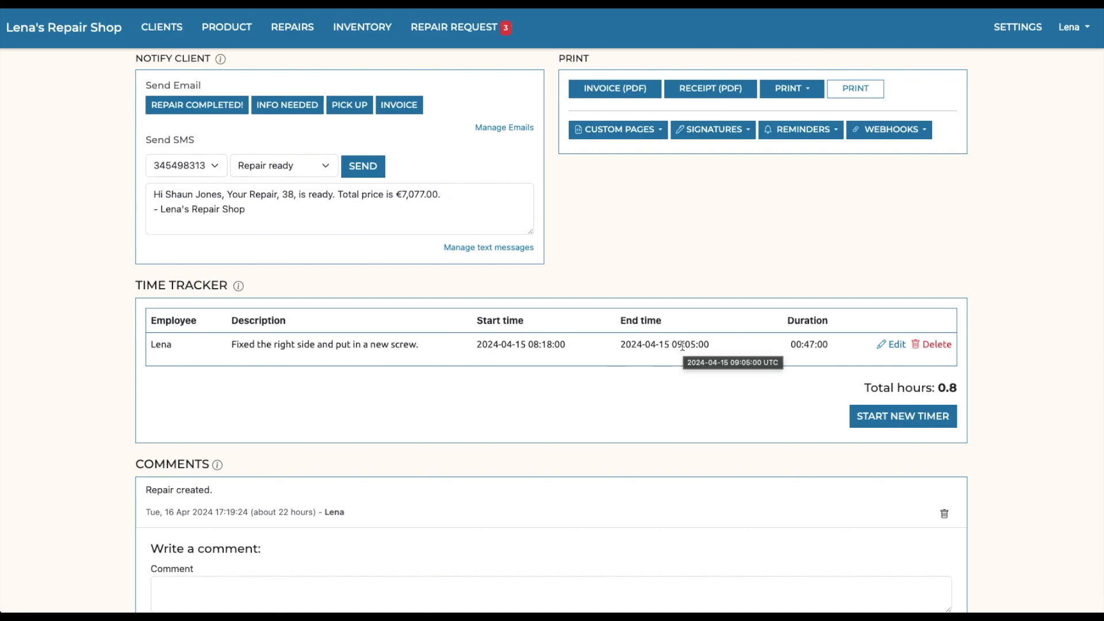
scroll(712, 350, down, 3)
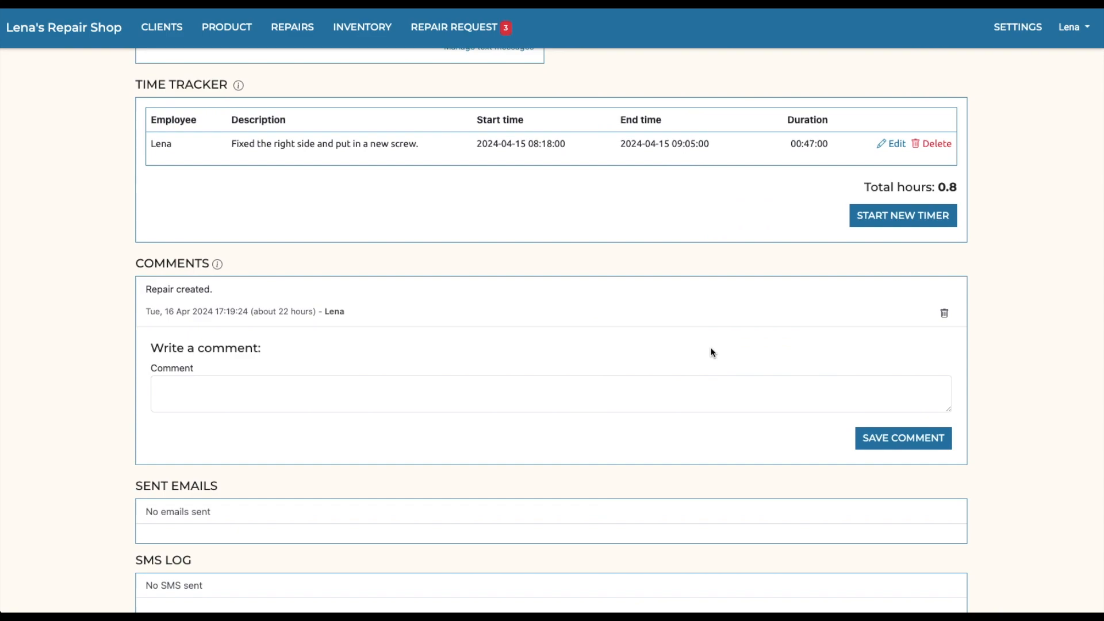
scroll(711, 353, down, 3)
scroll(711, 353, down, 1)
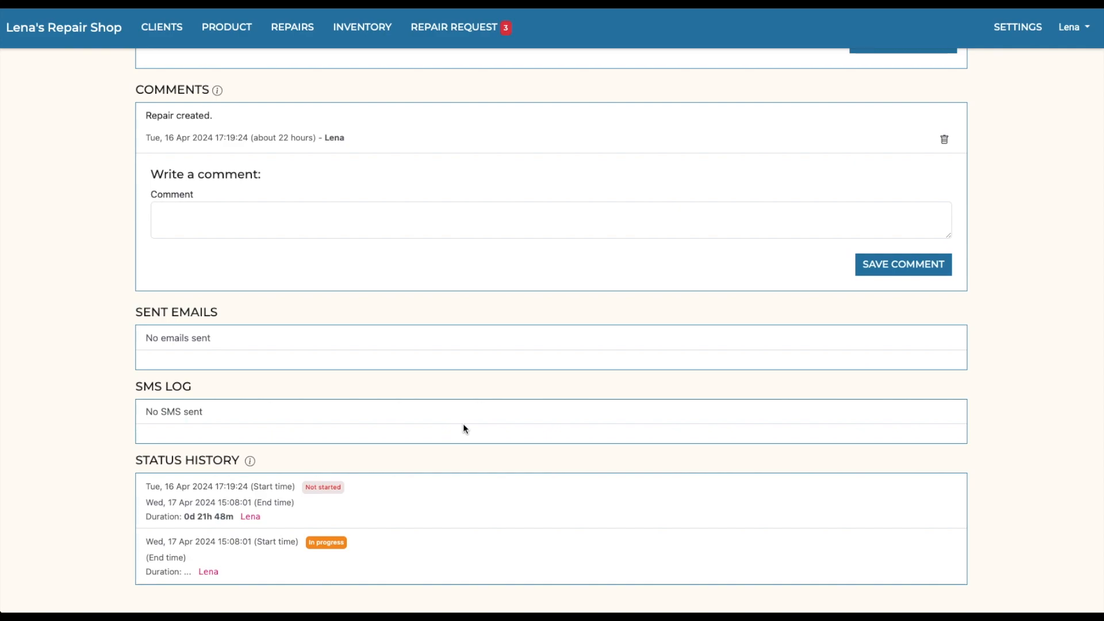
Step: Change the repair's status to Ready and save the updated repair
scroll(463, 428, up, 10)
scroll(469, 421, up, 5)
scroll(473, 411, up, 1)
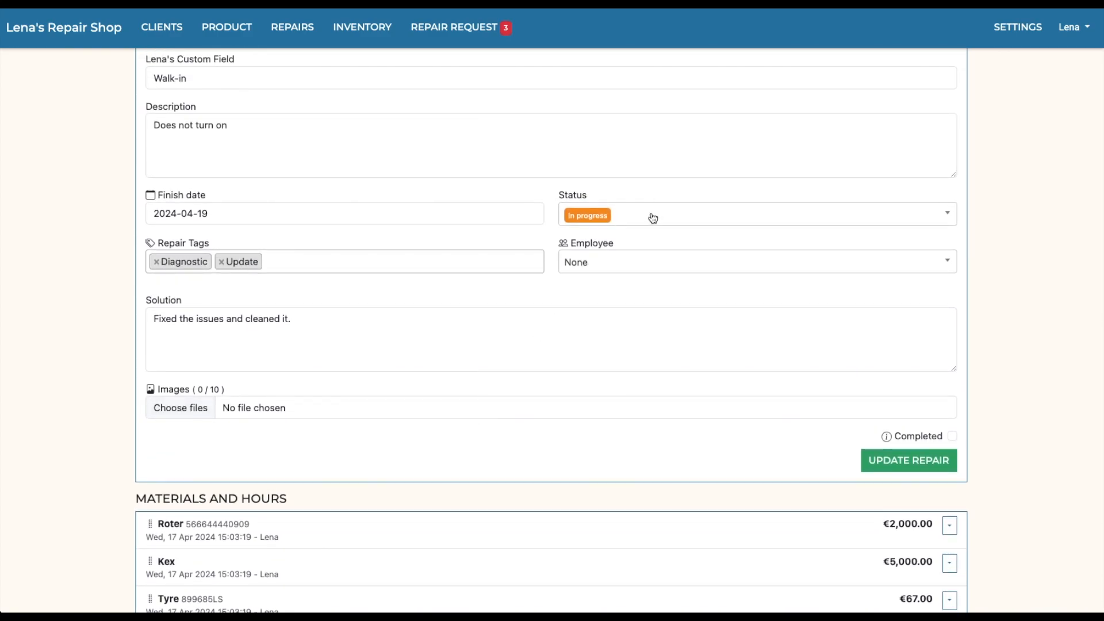
click(625, 218)
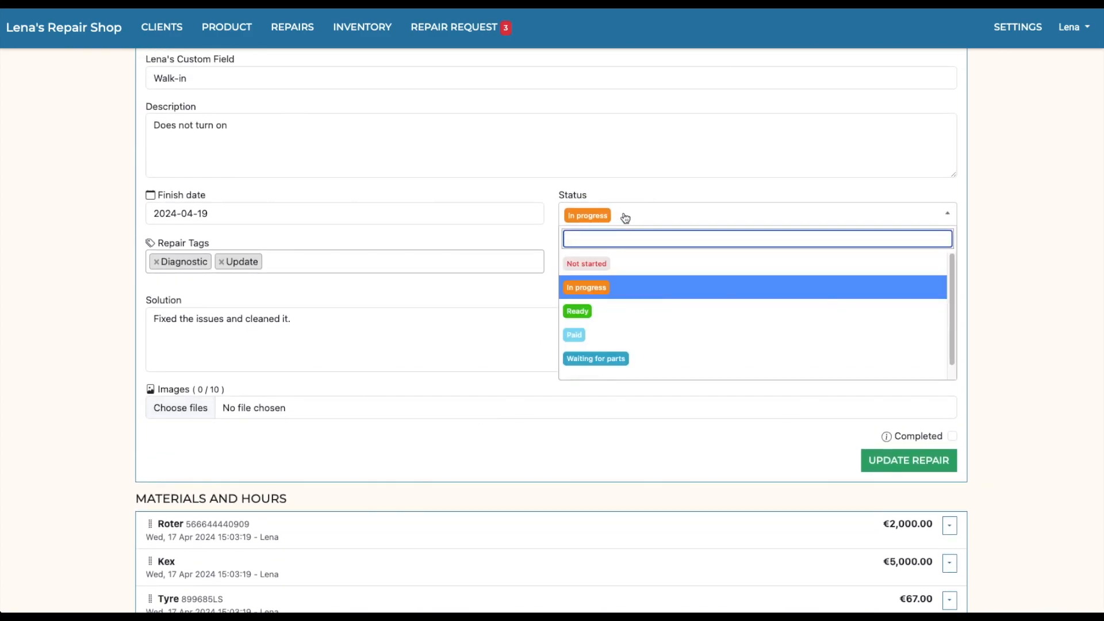
scroll(617, 357, down, 1)
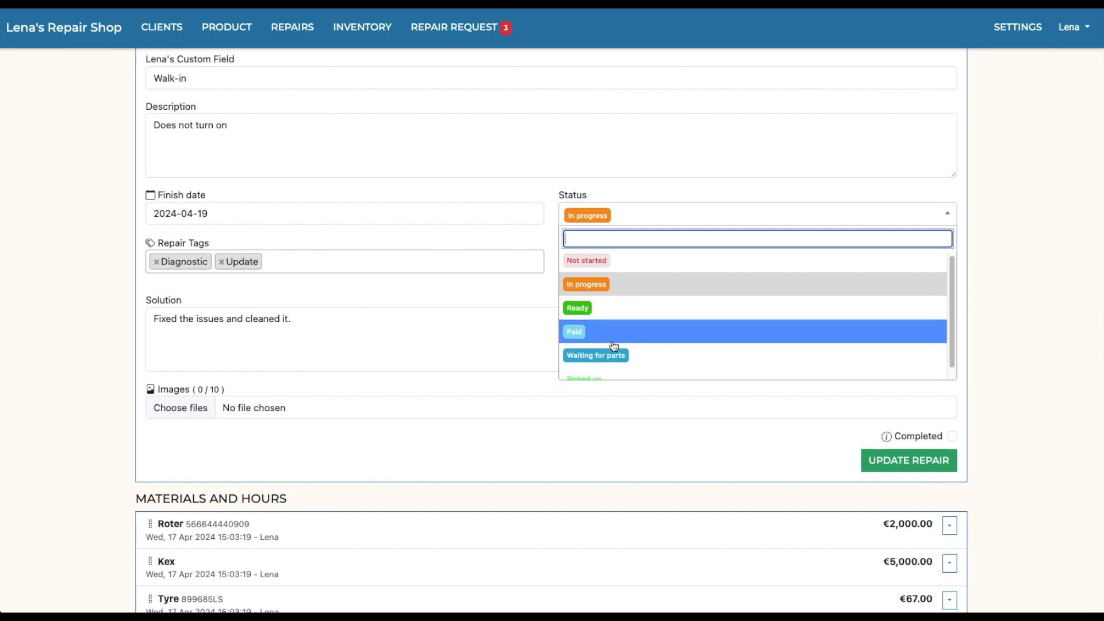
click(608, 308)
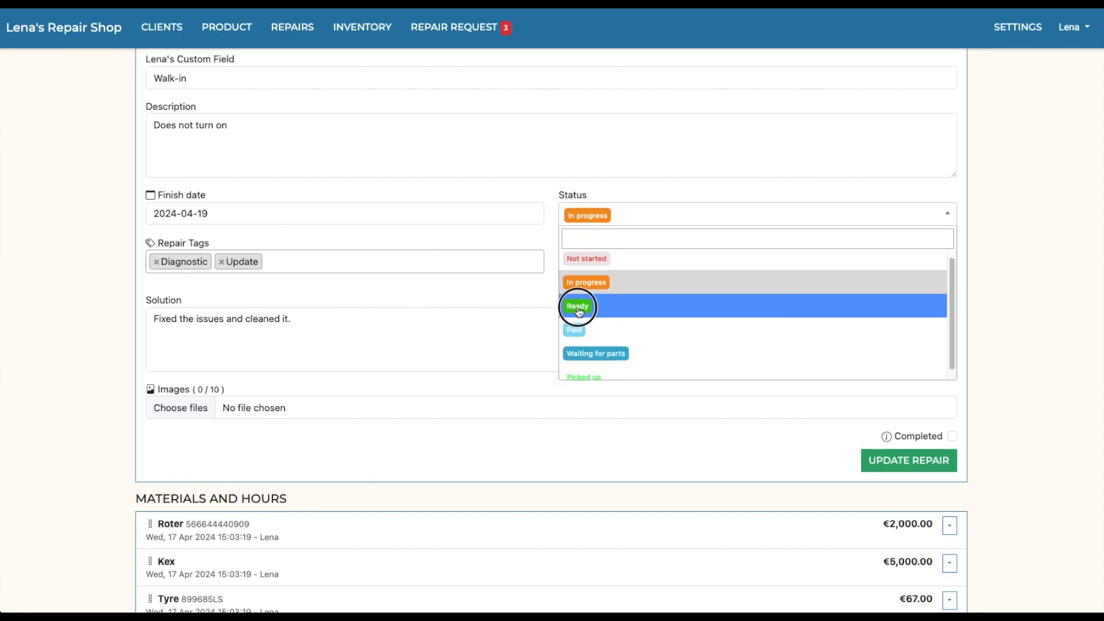
click(876, 457)
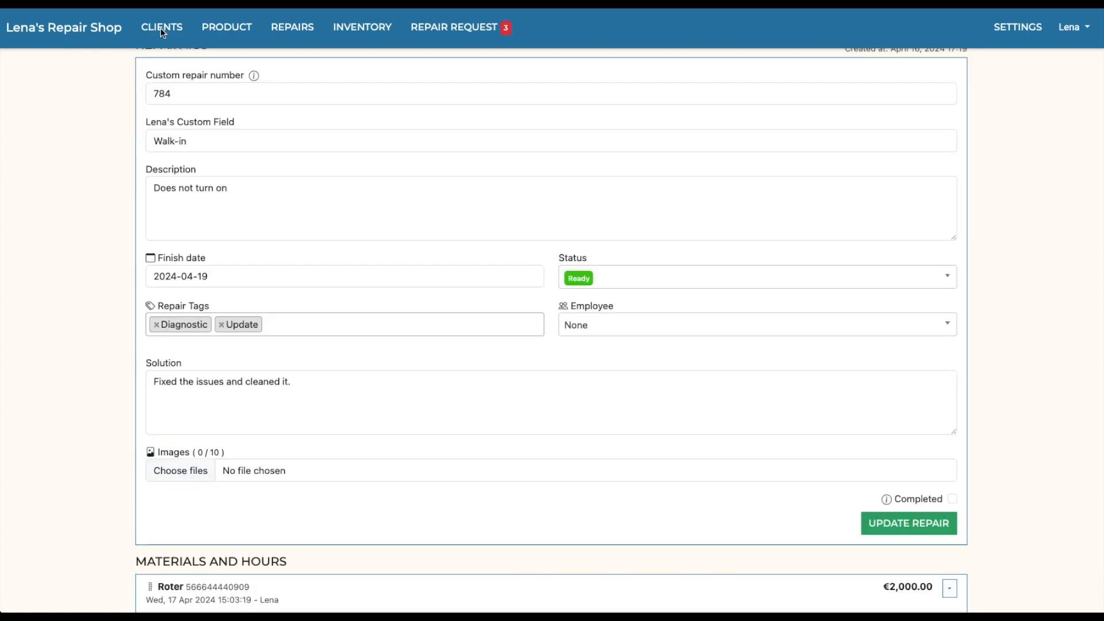
Step: Open the client record belonging to this repair from the clients list to view its products and repair history
click(161, 28)
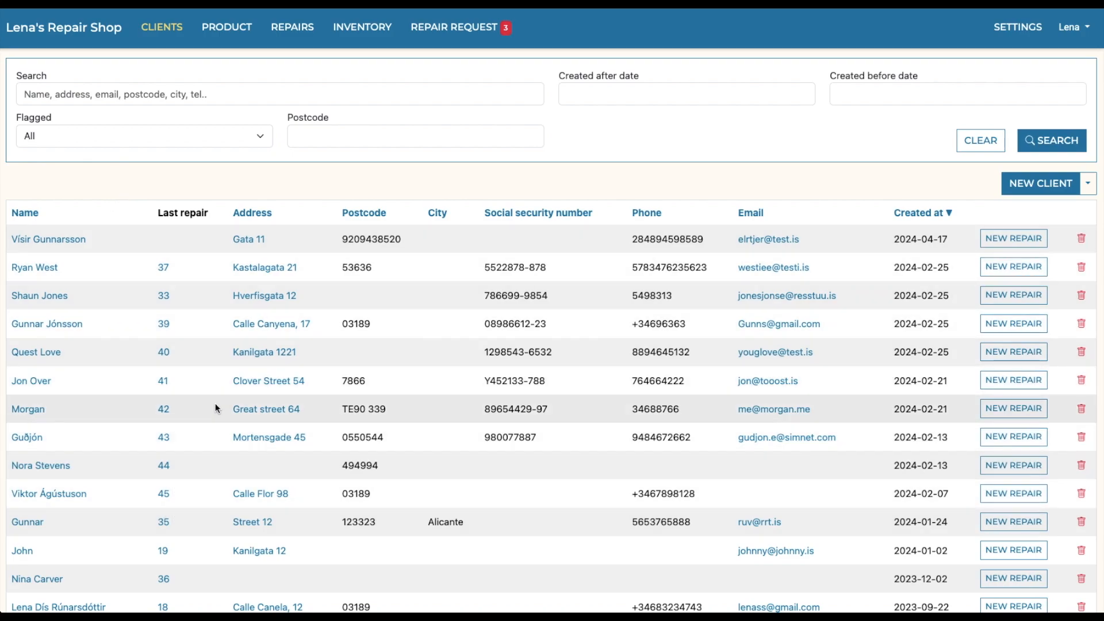
click(37, 296)
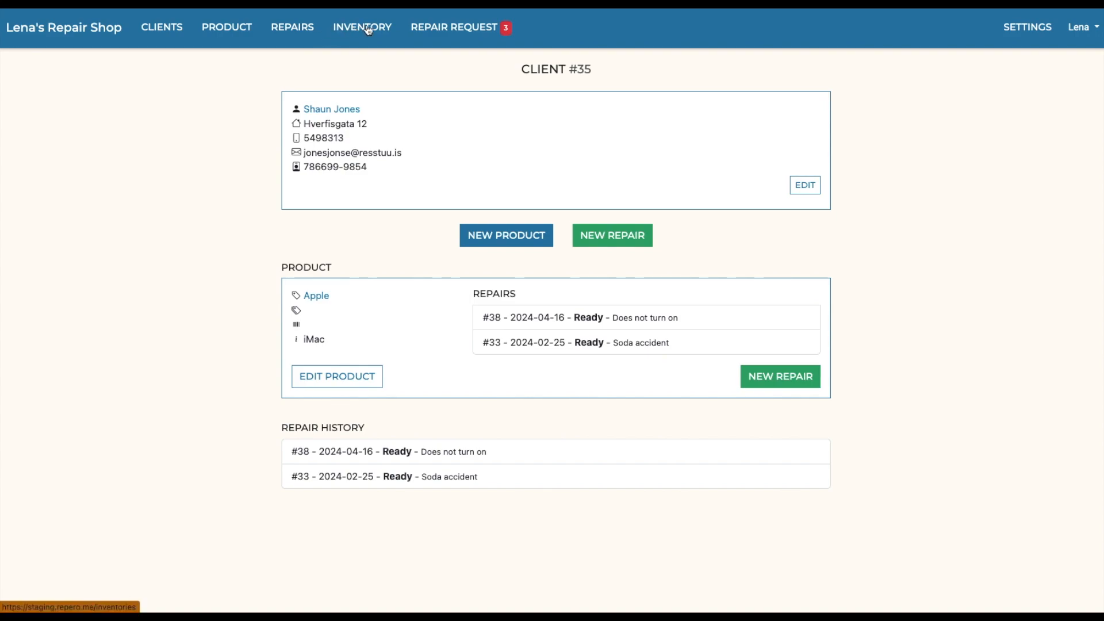
Step: Open the inventory list to view the stocked items
click(366, 28)
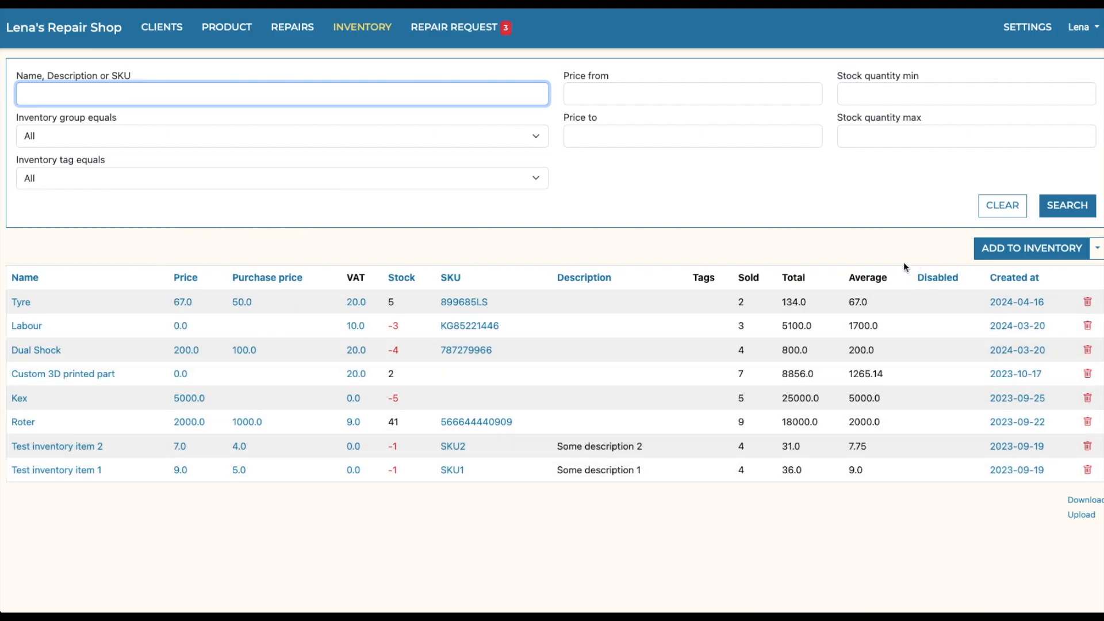
Step: Open the bulk inventory upload page and review its CSV format requirements, example files and import option
click(1004, 252)
click(1088, 519)
scroll(679, 285, down, 3)
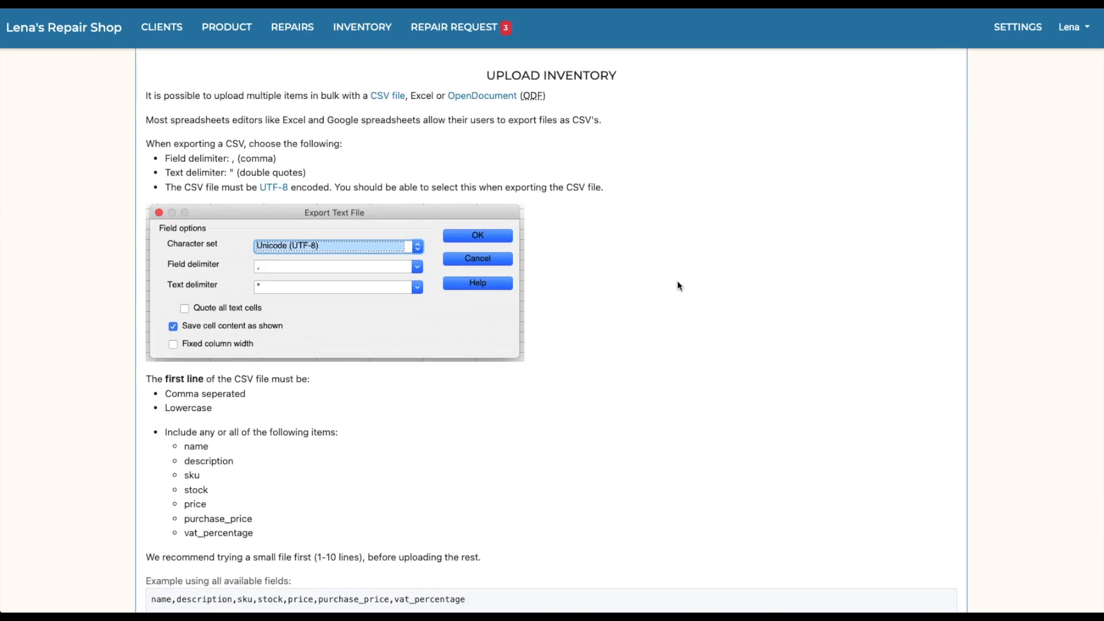
scroll(675, 279, down, 2)
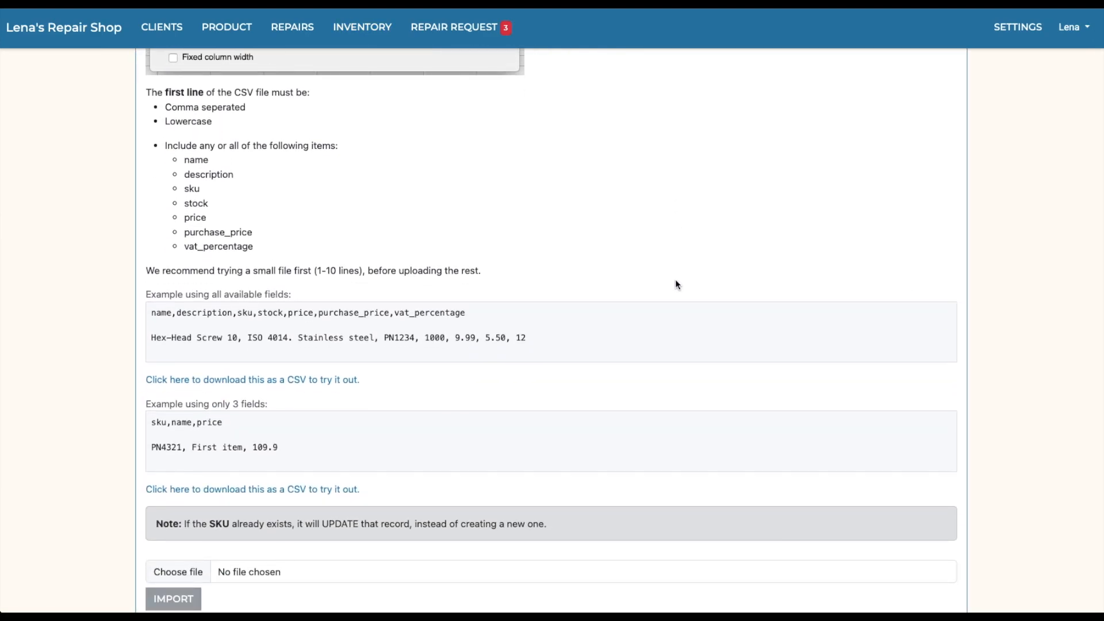
scroll(675, 278, up, 5)
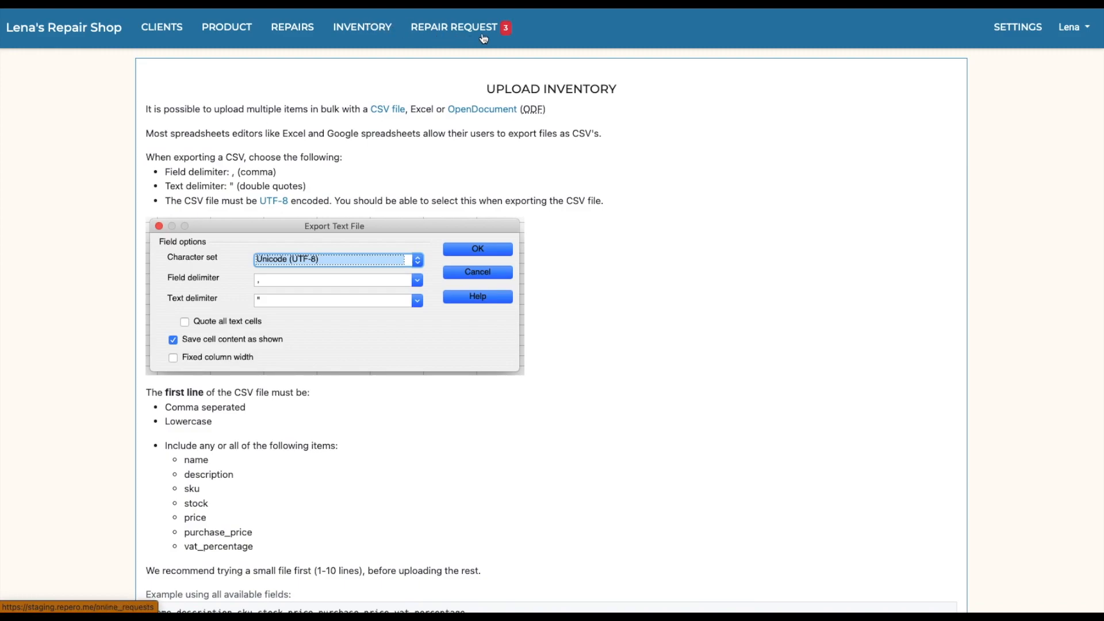
Step: Open the shop settings and look through the Custom fields, Required fields and SMS Settings pages
click(1014, 35)
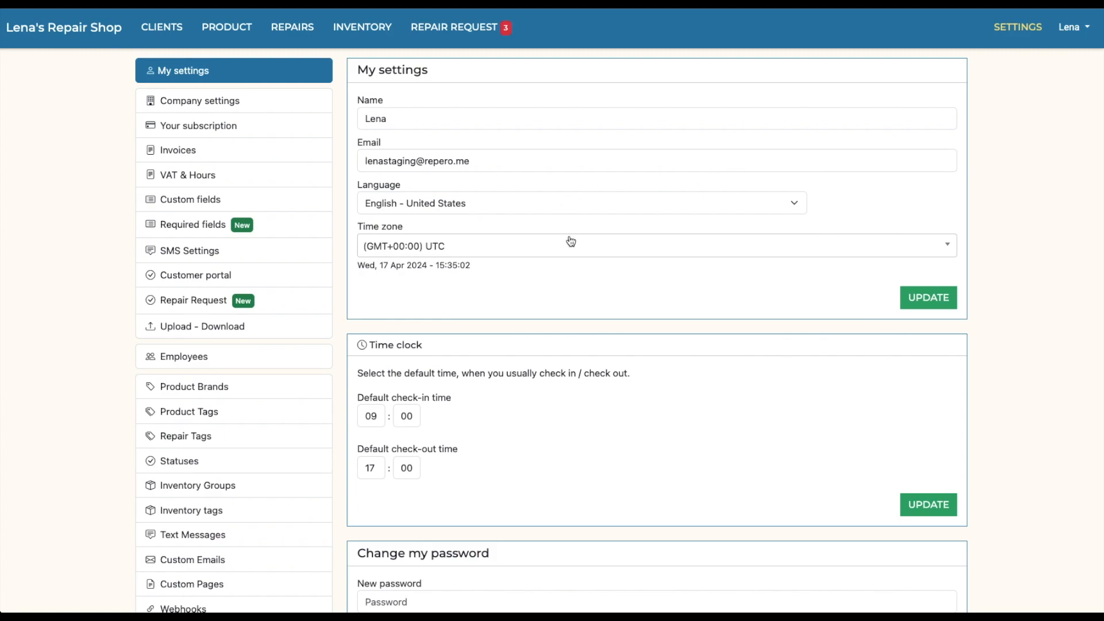
click(223, 210)
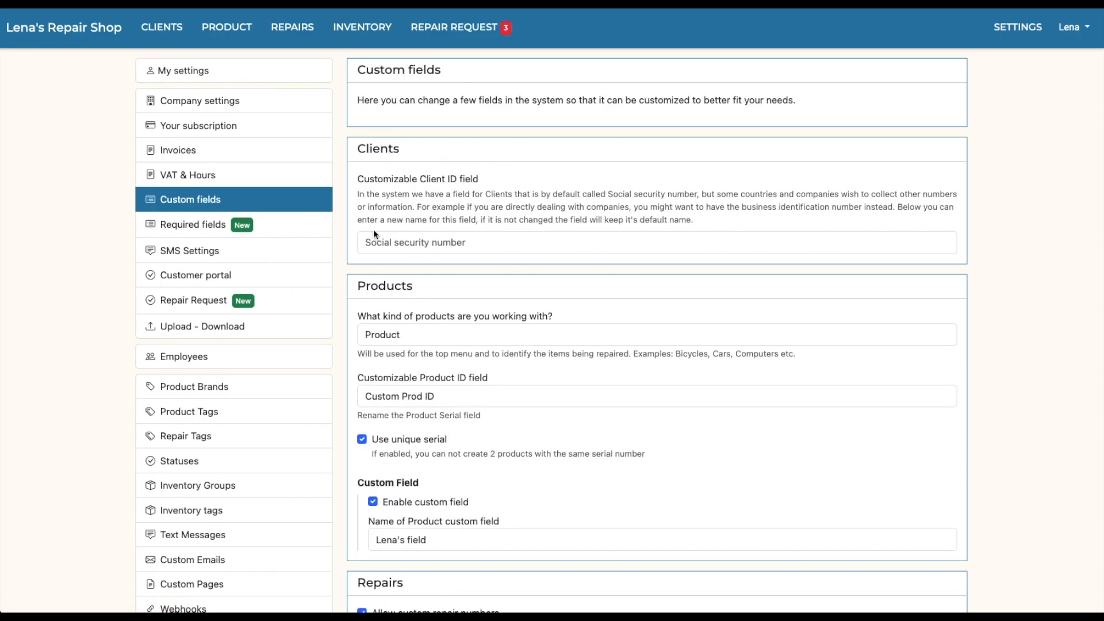
click(272, 239)
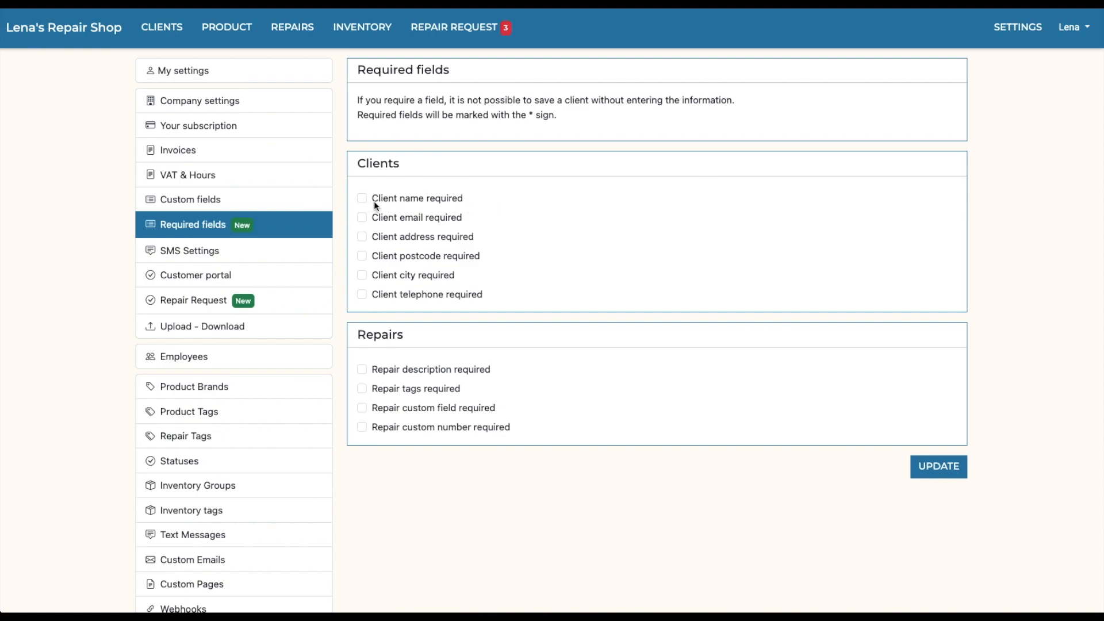
click(250, 254)
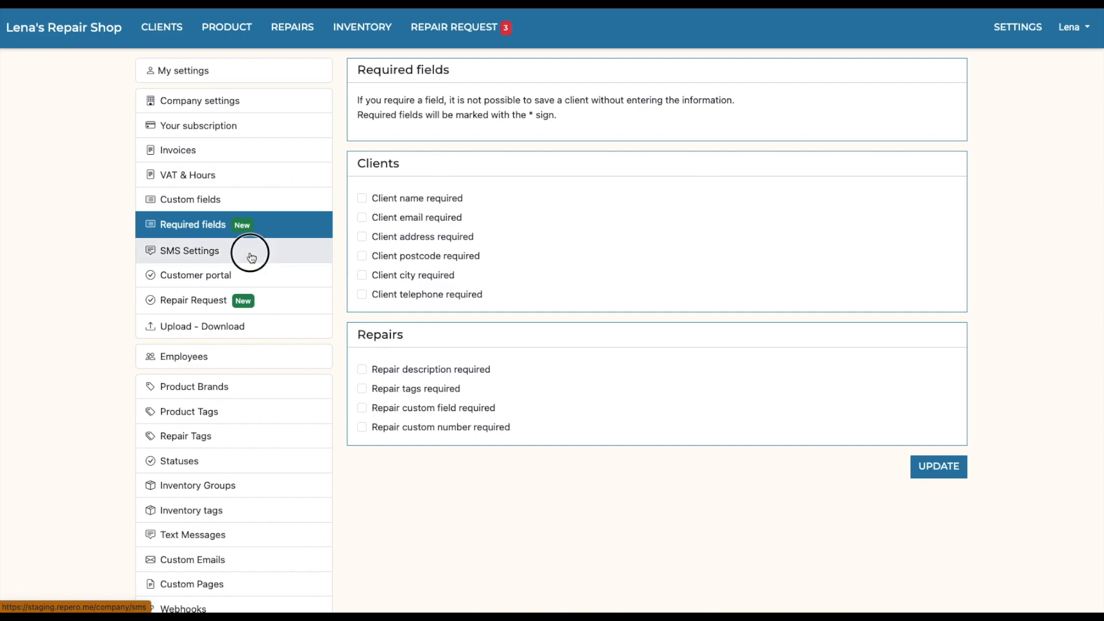
Step: View the Customer portal settings, including the online shop page and the status checker options
click(259, 285)
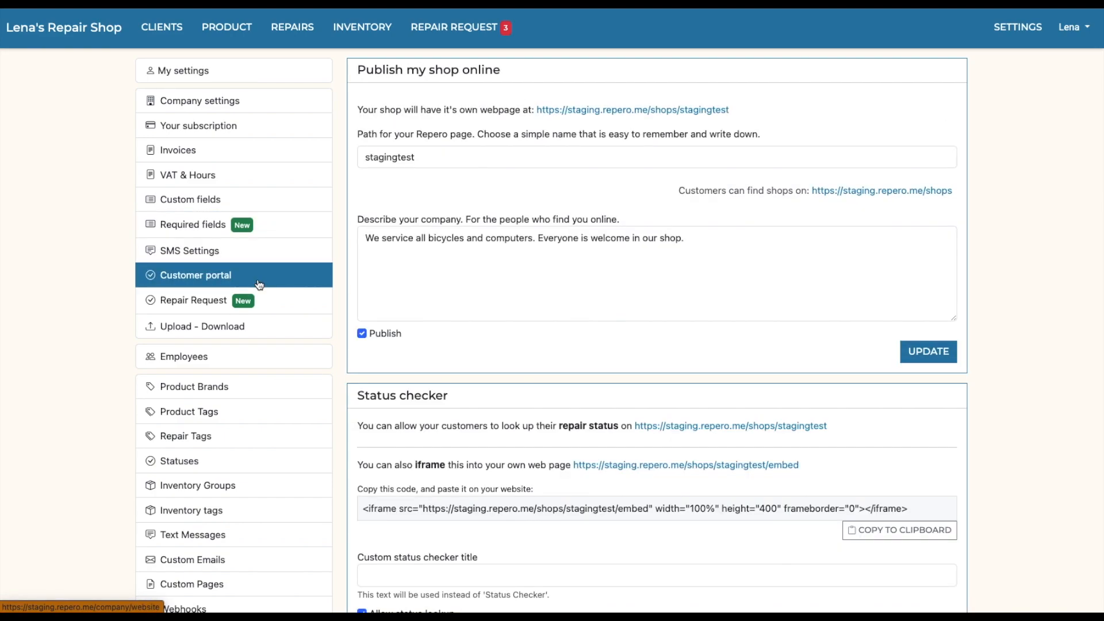
scroll(503, 239, down, 2)
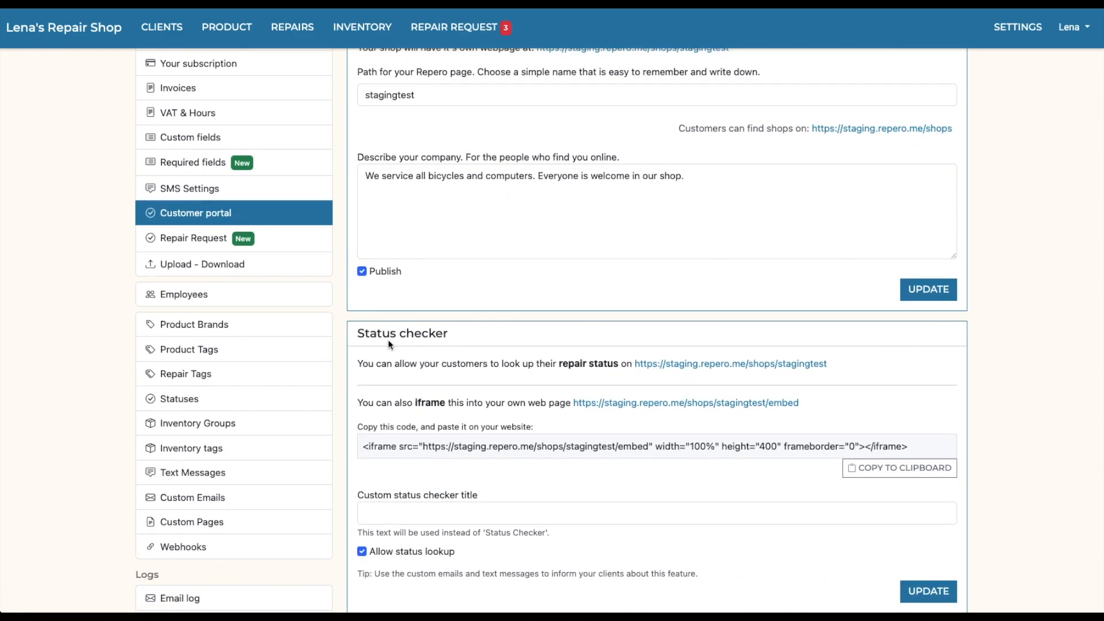
scroll(465, 339, down, 2)
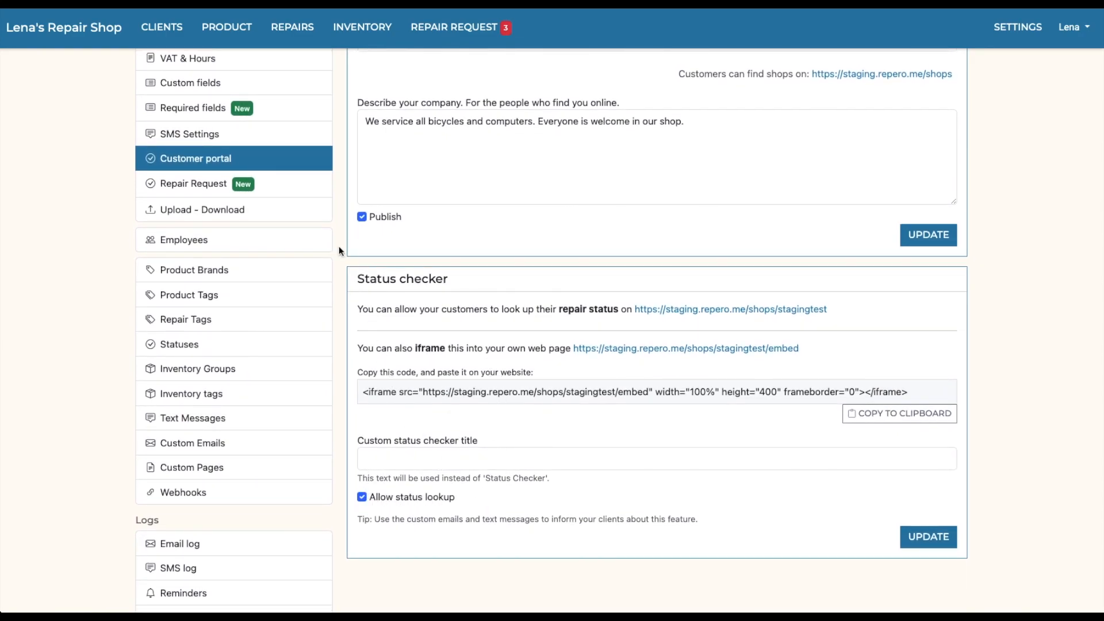
Step: Review the Repair Request settings, including the embed code, form title and description, counter and prefix
click(284, 189)
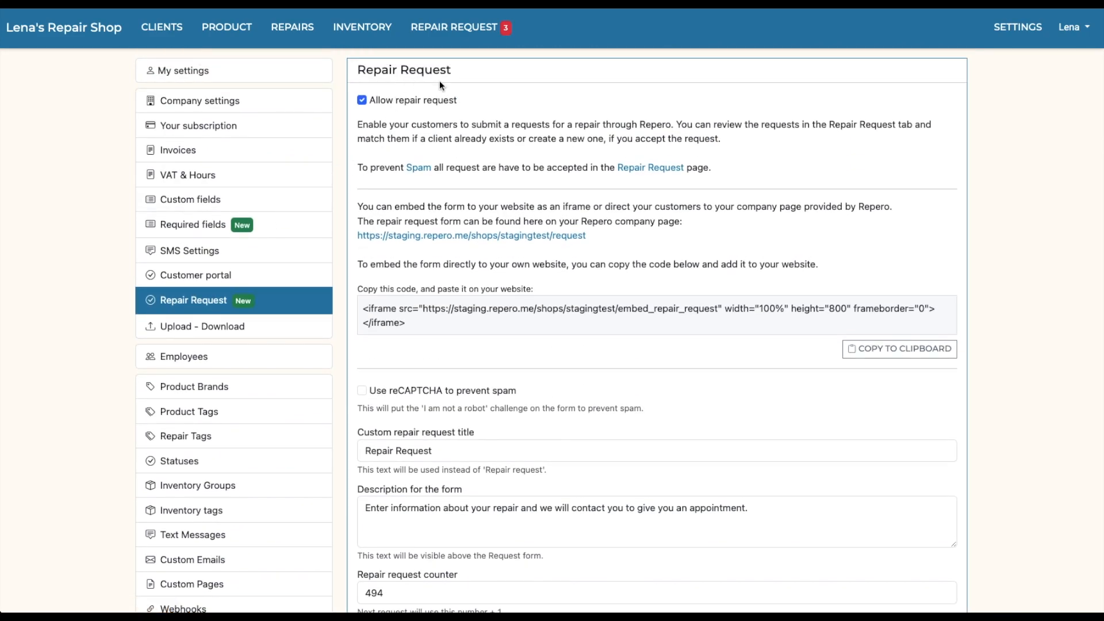
scroll(467, 342, down, 1)
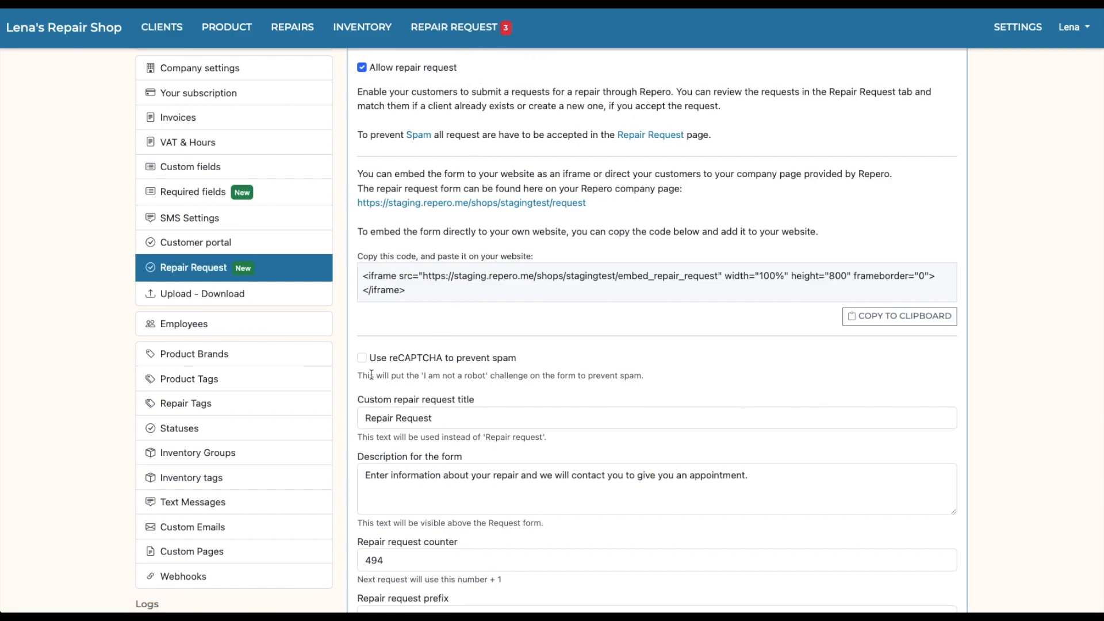
scroll(350, 376, down, 2)
Step: View the product tags, repair tags and repair statuses defined in the settings
click(235, 301)
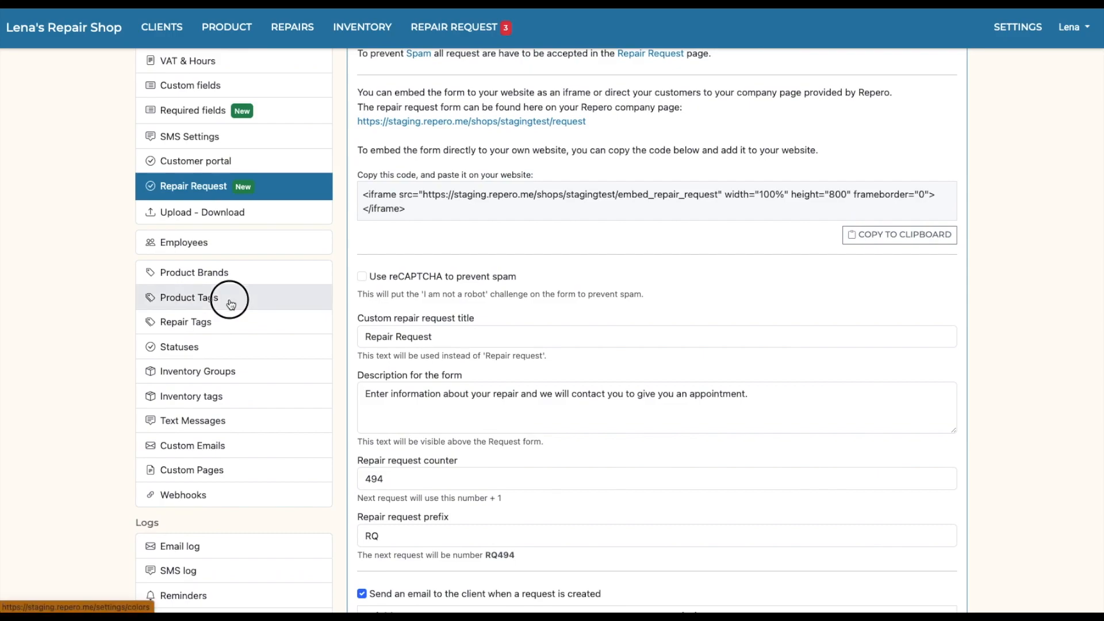
click(218, 437)
click(197, 462)
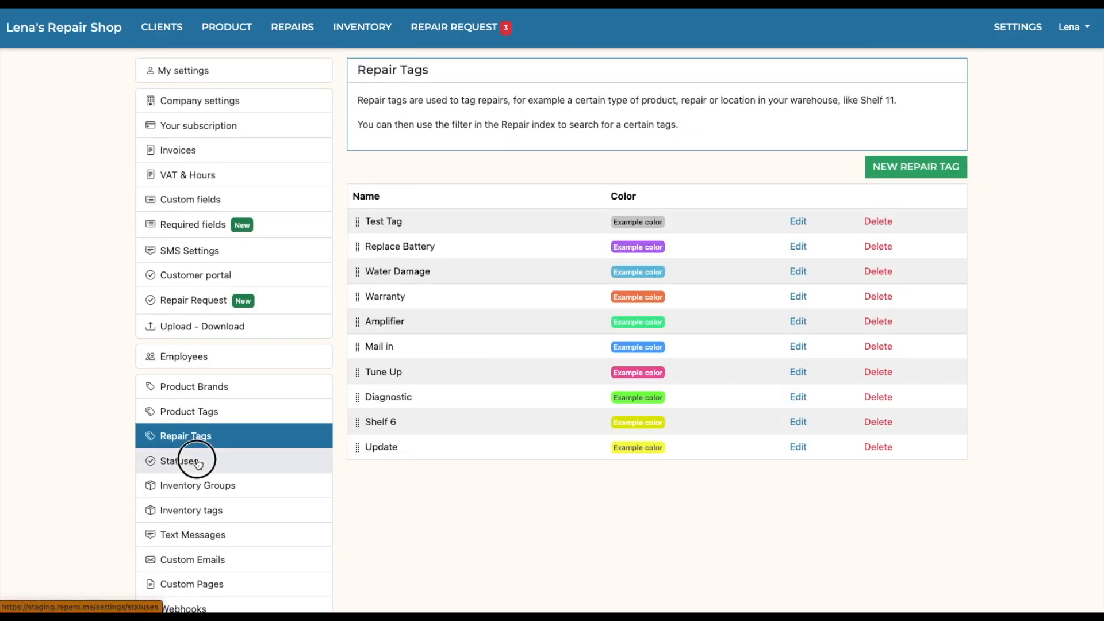
Step: View the Inventory Groups and Inventory tags pages in the settings
scroll(284, 457, down, 1)
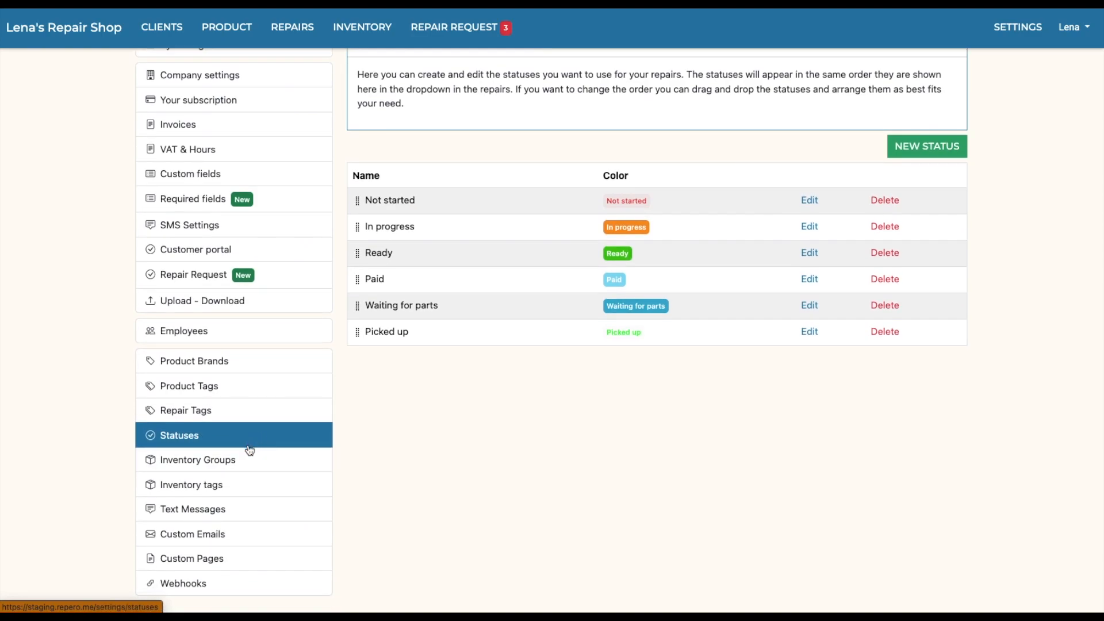
click(244, 464)
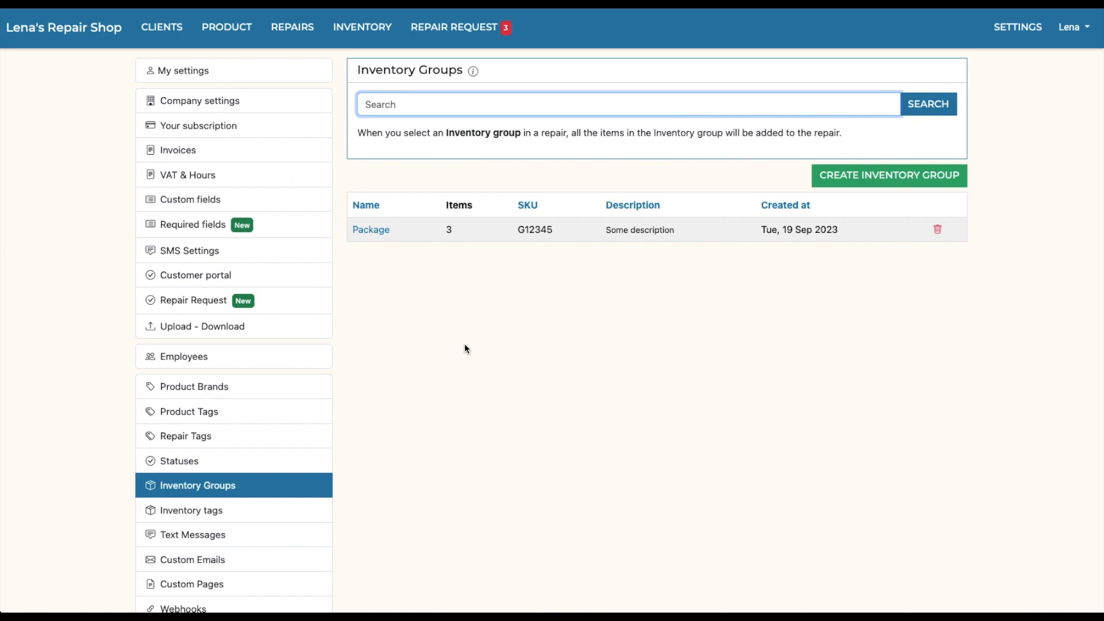
click(211, 516)
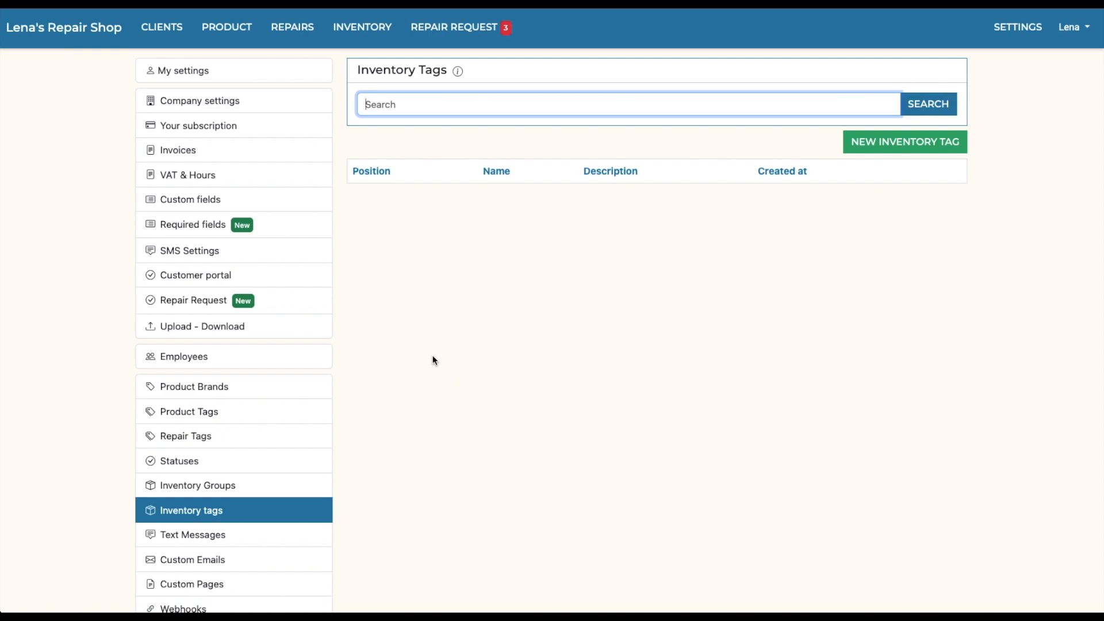
Step: View the customized text message and custom email templates for clients in the settings
scroll(371, 476, down, 1)
scroll(372, 476, down, 2)
click(261, 451)
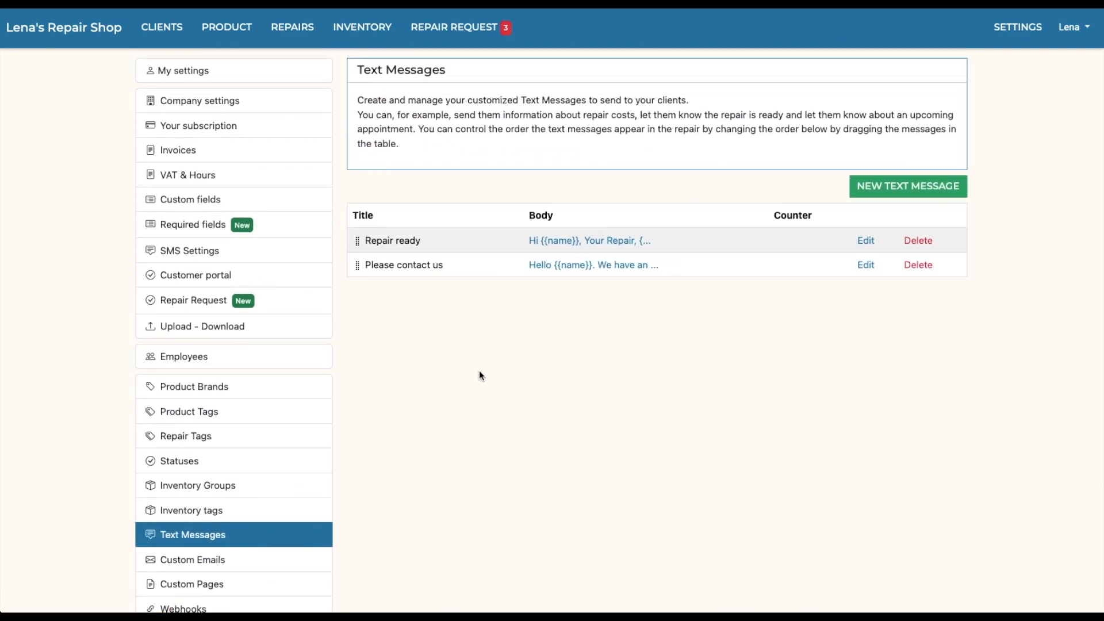
click(230, 560)
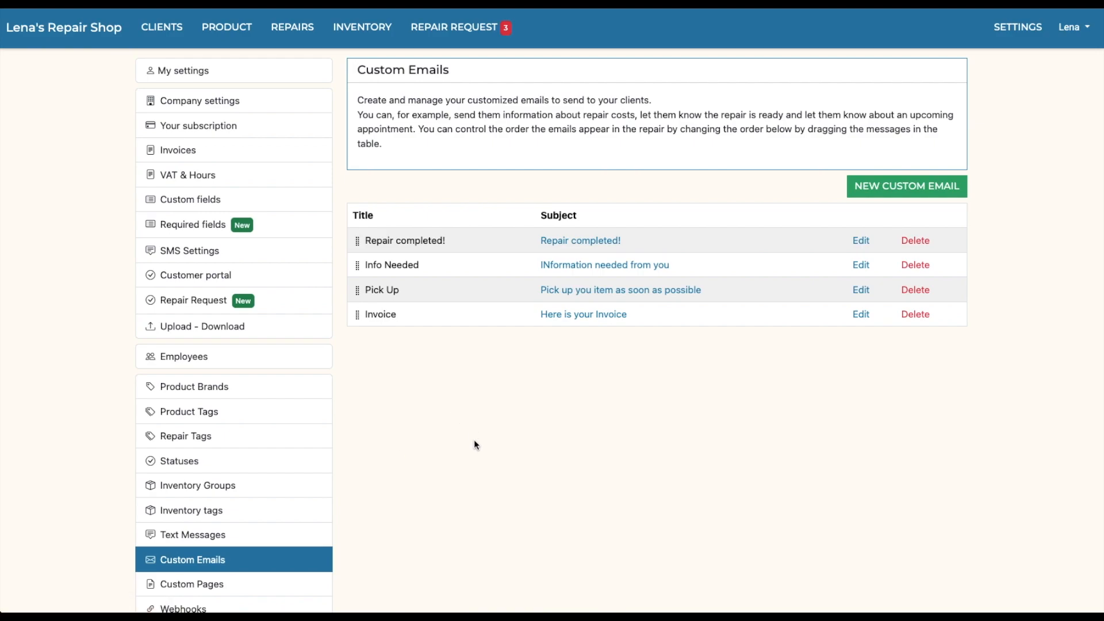
scroll(476, 444, down, 3)
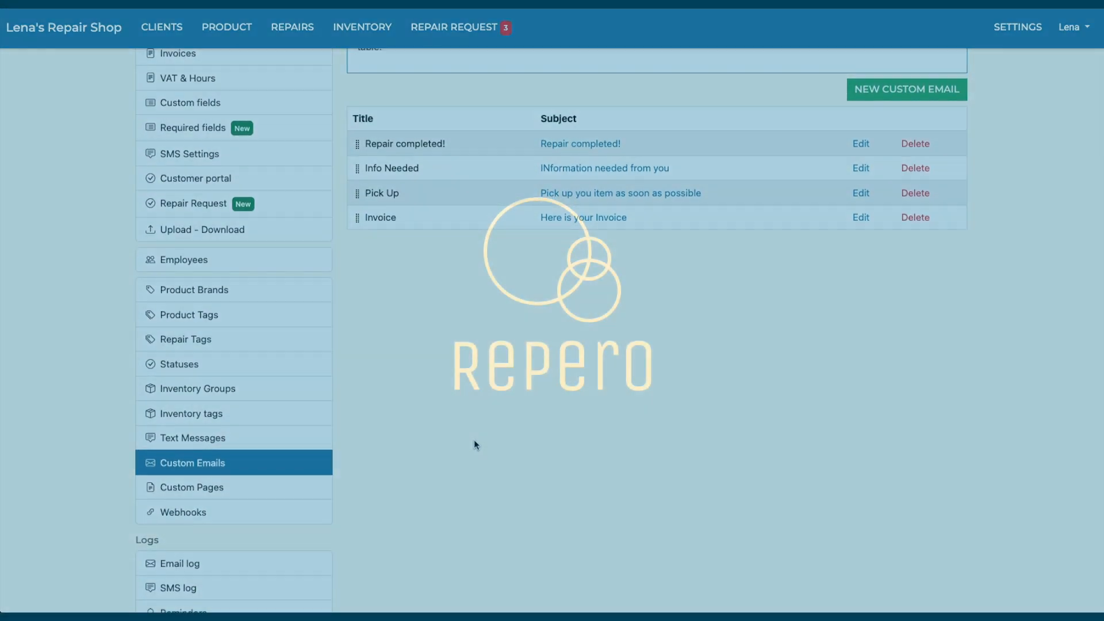